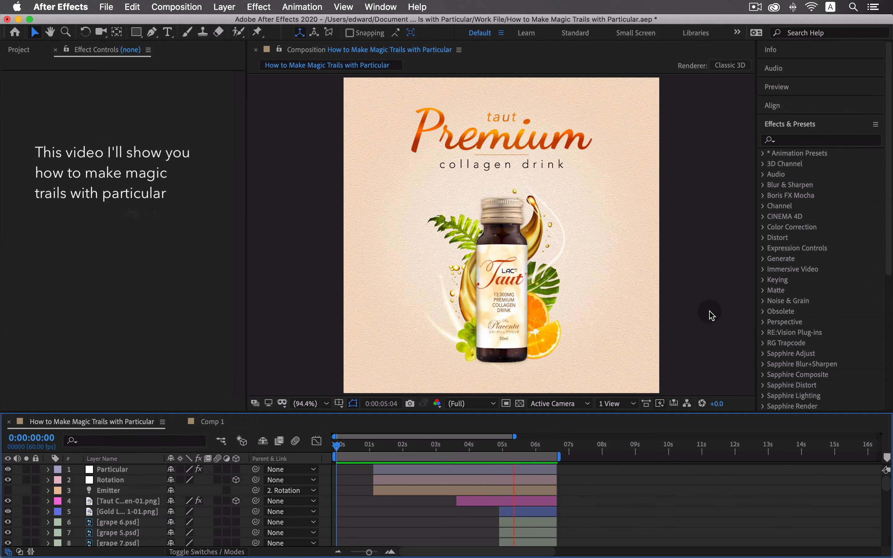
- Play the finished trails animation, then view the Trapcode Particular trial page in Safari and Particular in Red Giant Application Manager
key("space")
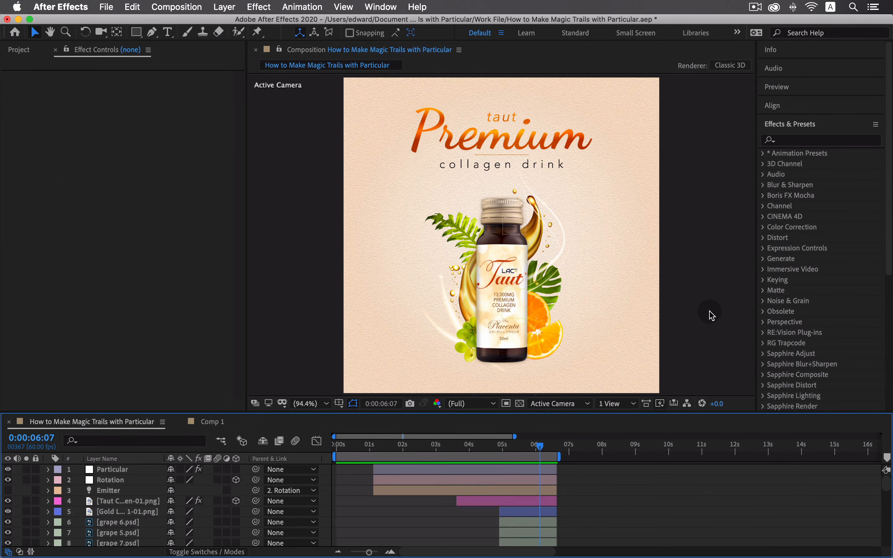
key("super+Tab")
key("super+Tab")
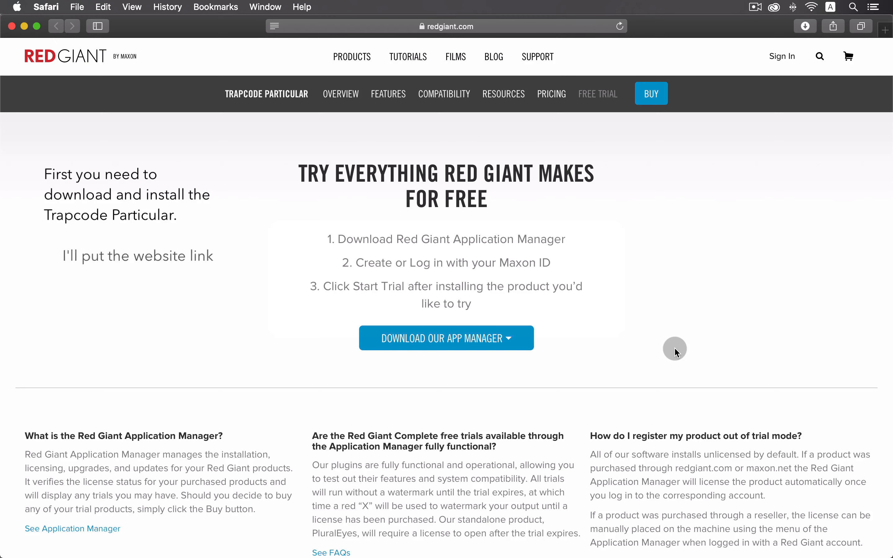
key("super+Tab")
key("super+Tab")
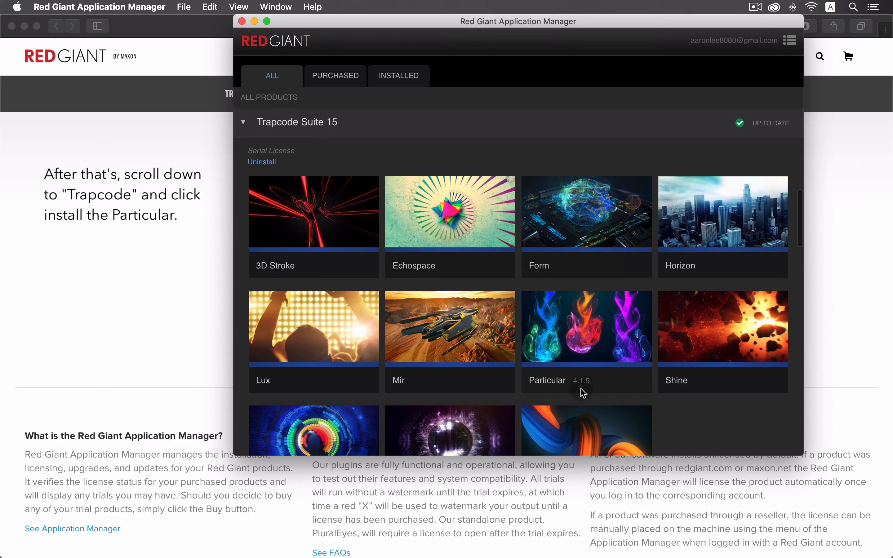
- Switch back to After Effects and search the effects and presets for "parti"
key("super+Tab")
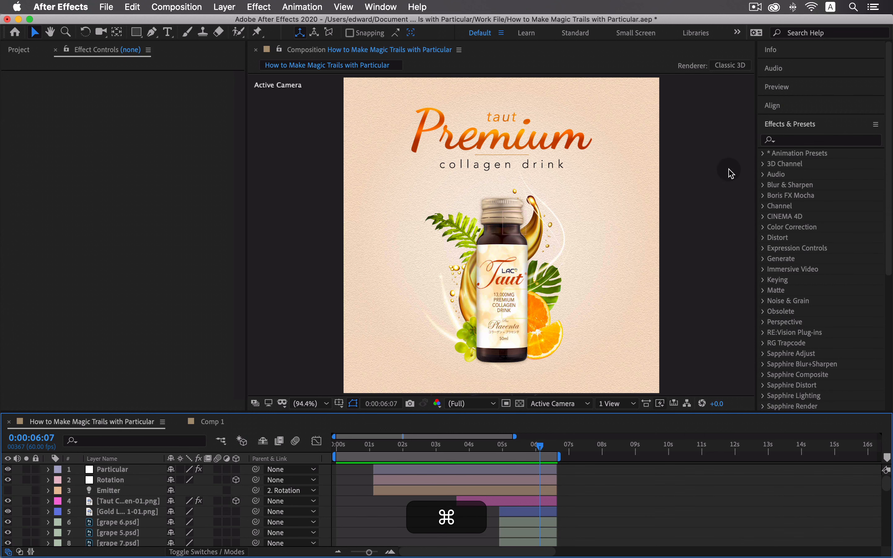
left_click(799, 141)
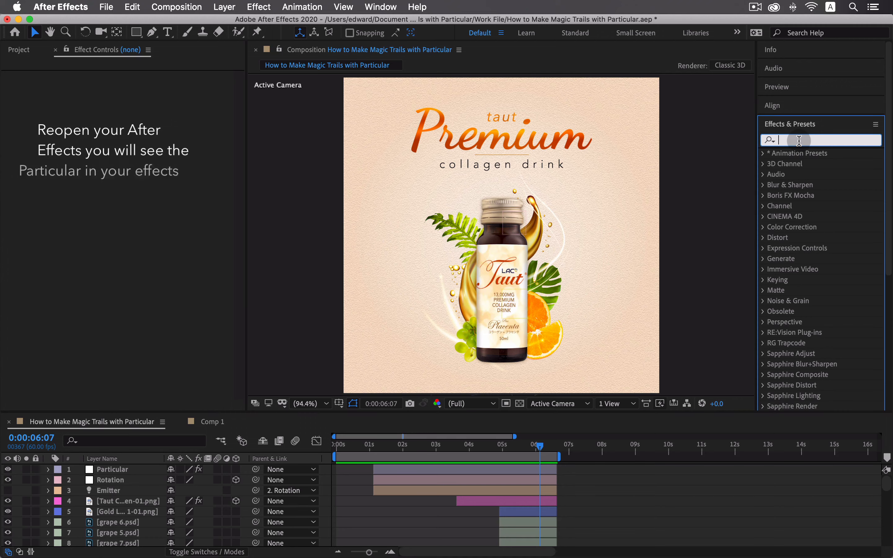
type("parti")
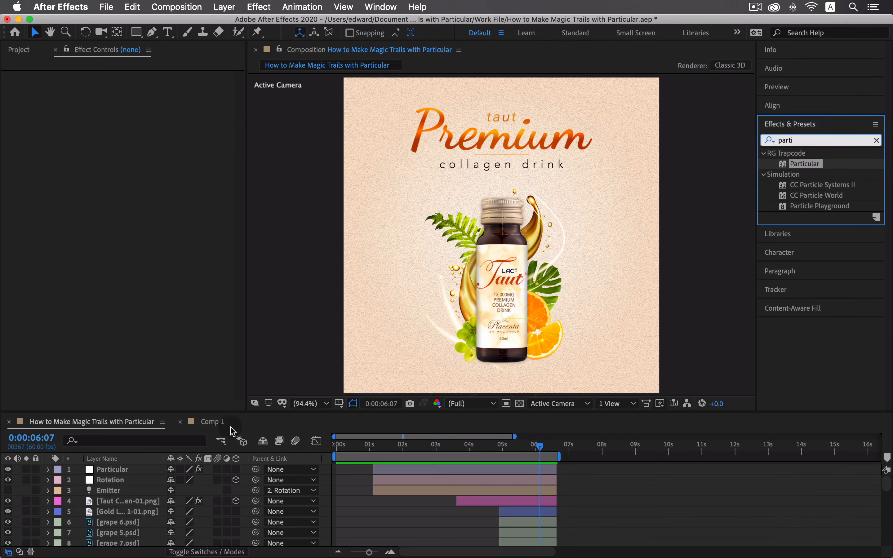
- Open Comp 1 to review its animation and enlarge the timeline area, ending with the playhead at 0:00:00:00
left_click(211, 422)
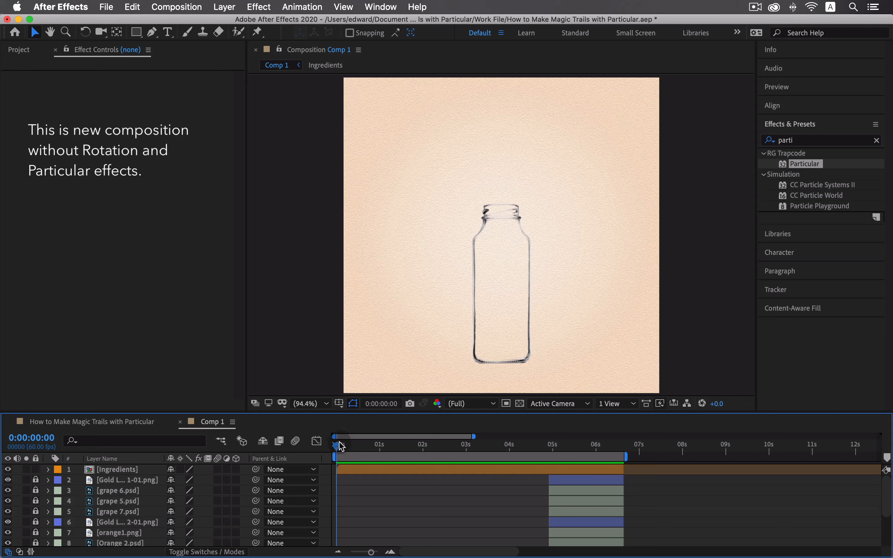
left_click_drag(342, 450, 528, 459)
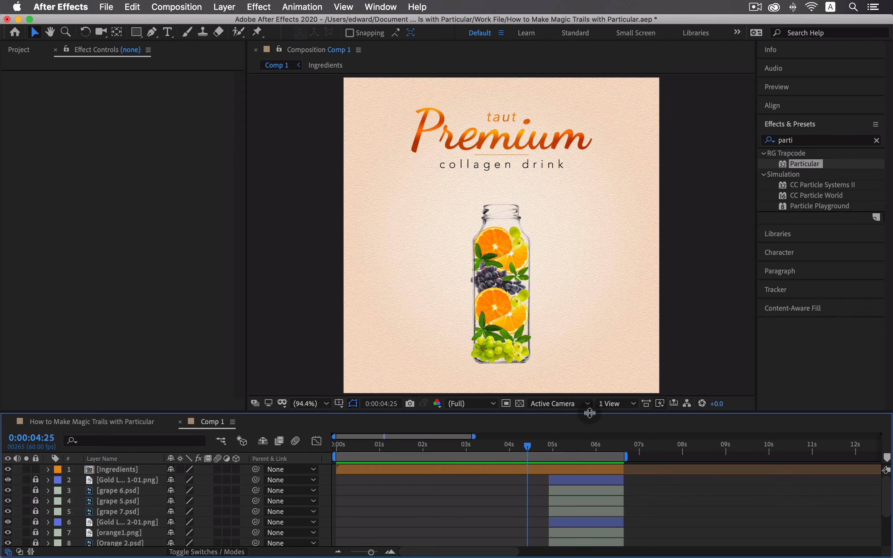
left_click_drag(590, 413, 607, 363)
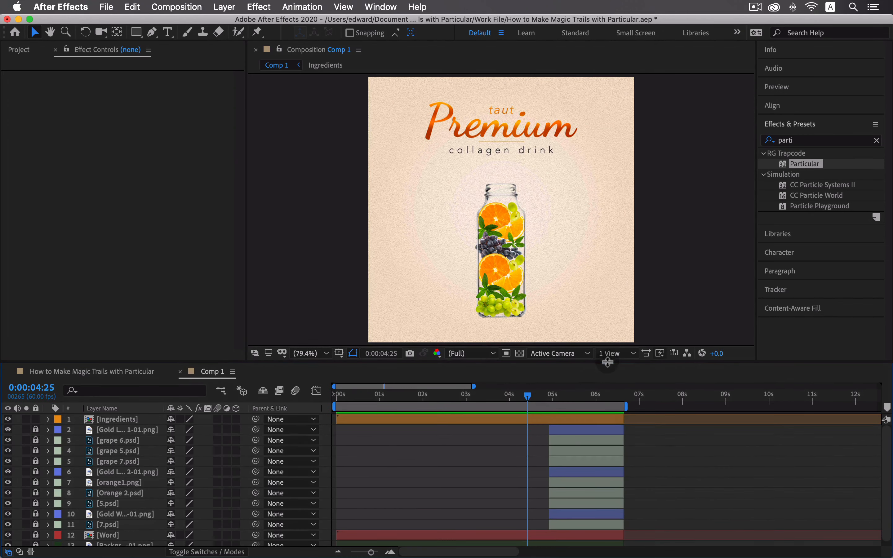
scroll(492, 451, "up", 4)
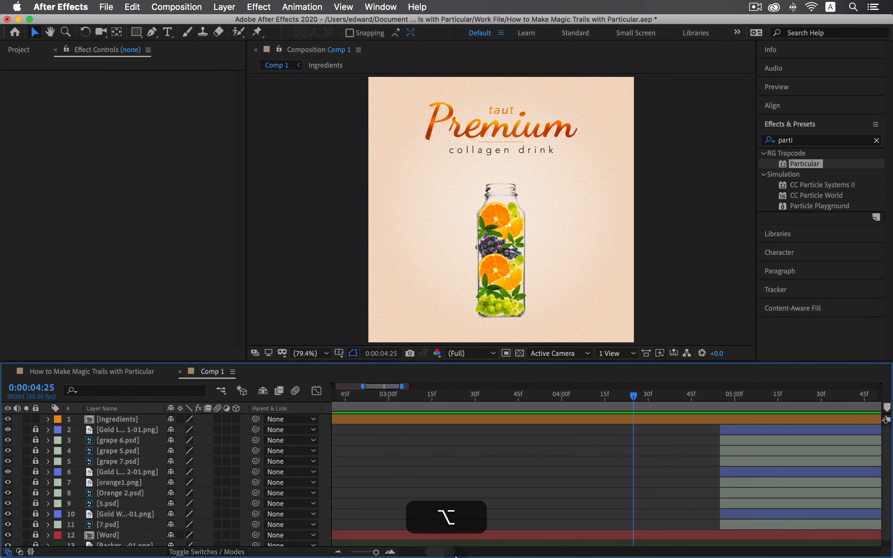
scroll(592, 432, "left", 5)
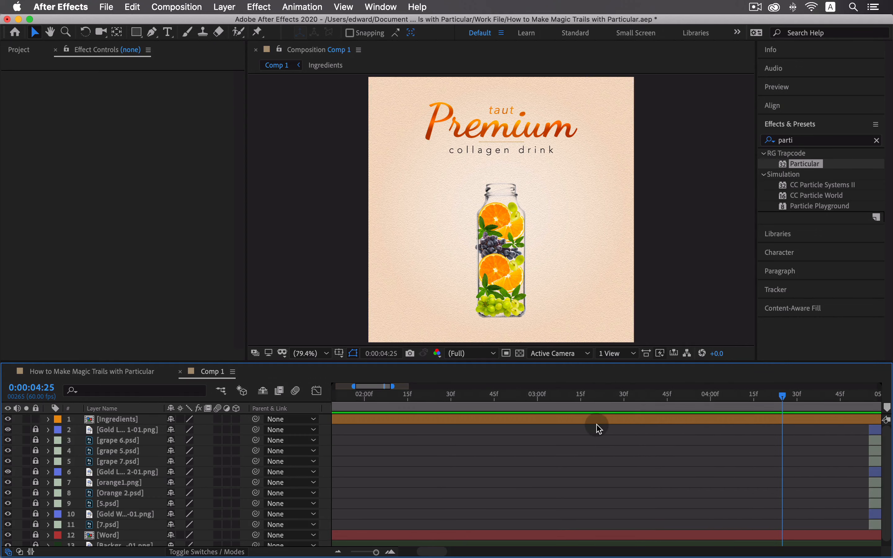
left_click_drag(376, 552, 374, 552)
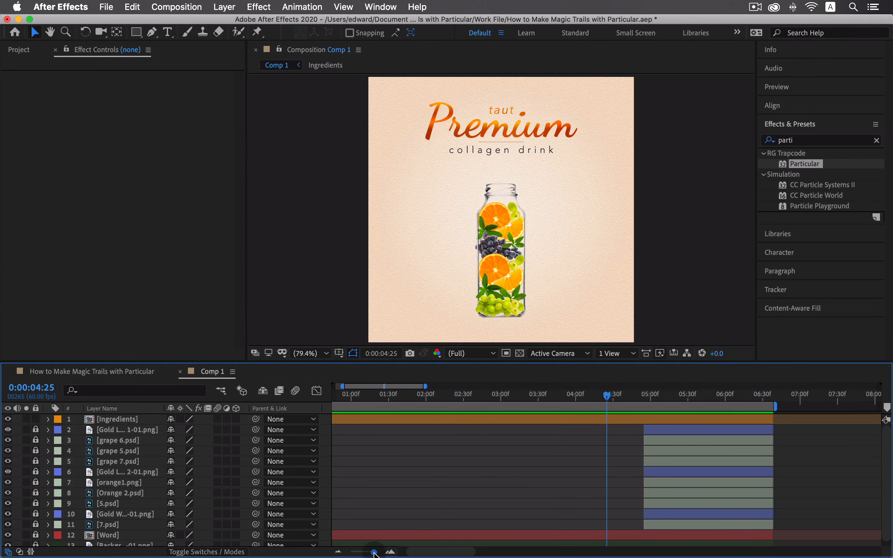
left_click_drag(609, 401, 303, 405)
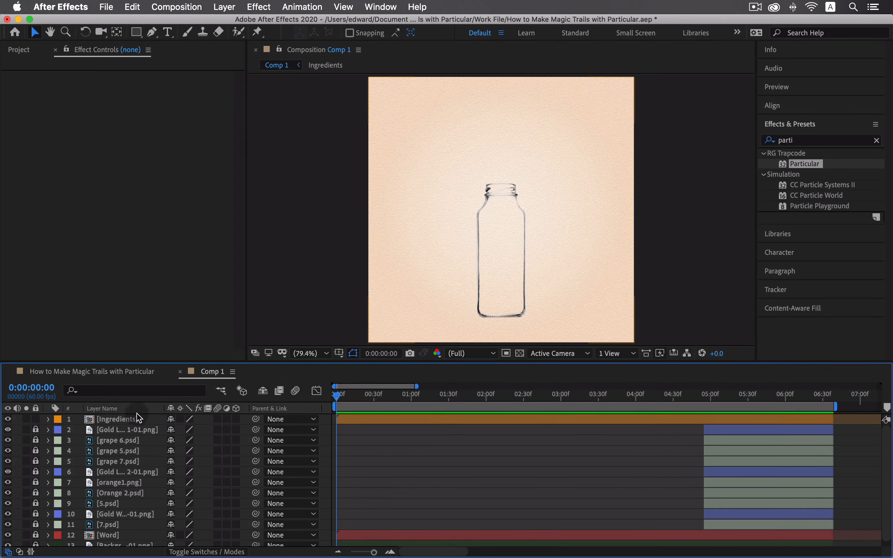
- Add Taut Collagen-01.png to Comp 1 as the top layer and move it straight down over the outlined bottle
left_click(19, 50)
left_click_drag(95, 292, 100, 425)
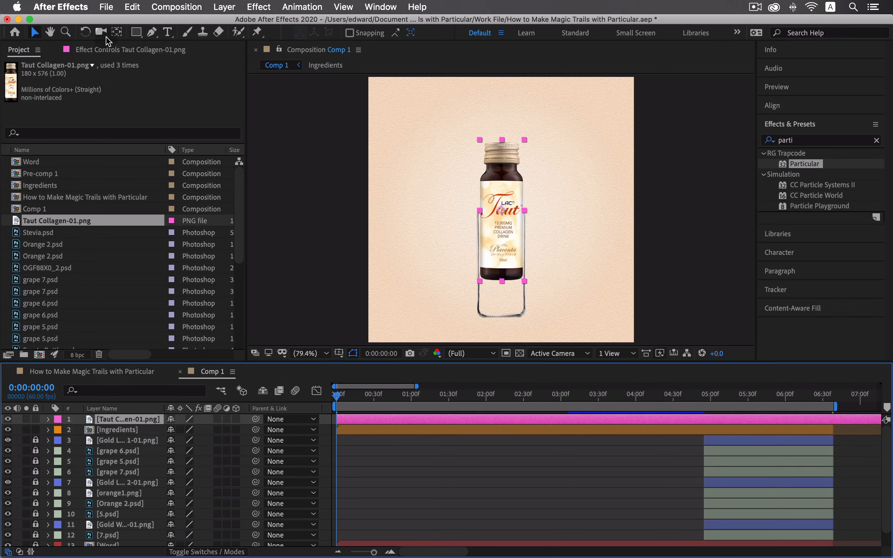
left_click(105, 51)
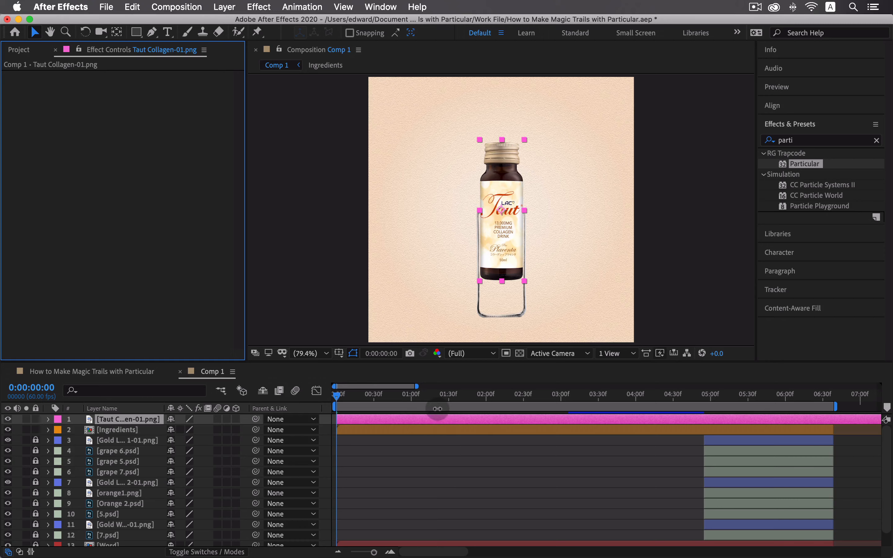
left_click(503, 185)
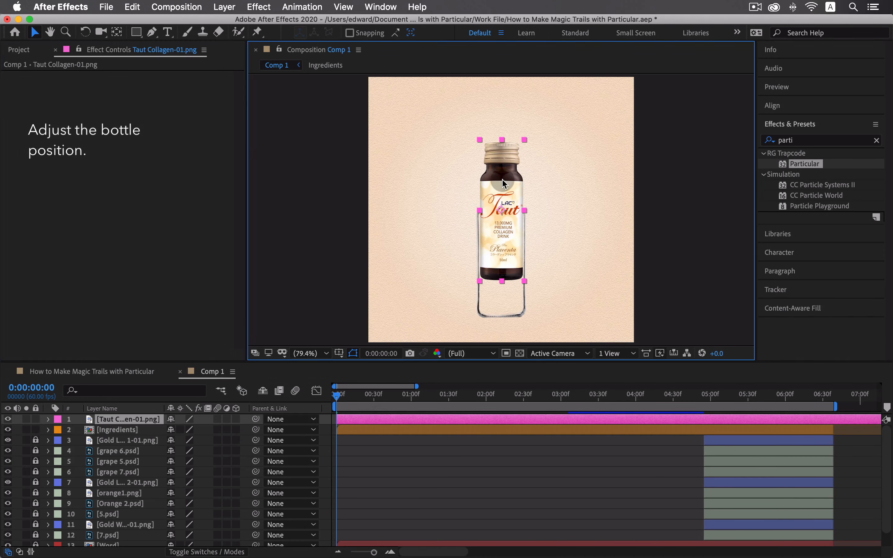
left_click_drag(504, 182, 504, 220)
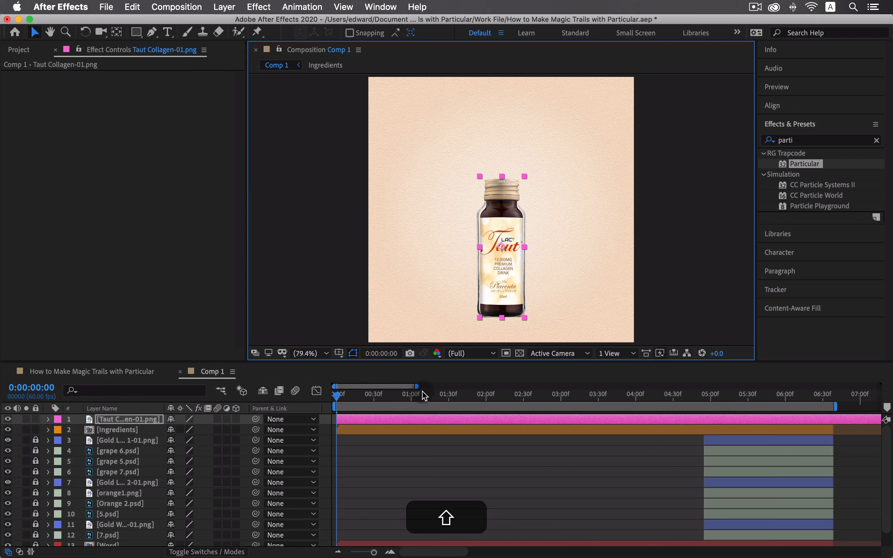
- Go to 0:00:03:37 and make the Taut Collagen-01.png and Ingredients layers 3D
left_click(443, 395)
left_click_drag(453, 396, 603, 406)
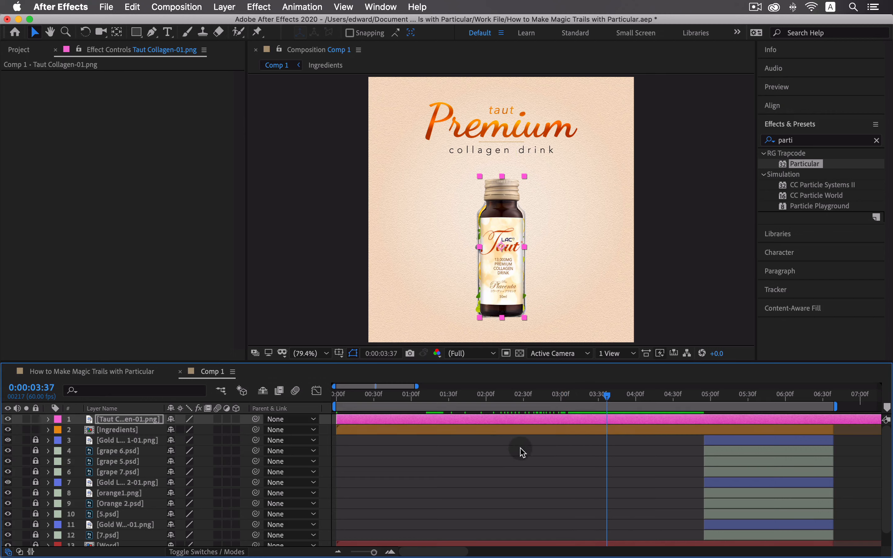
scroll(546, 451, "up", 2)
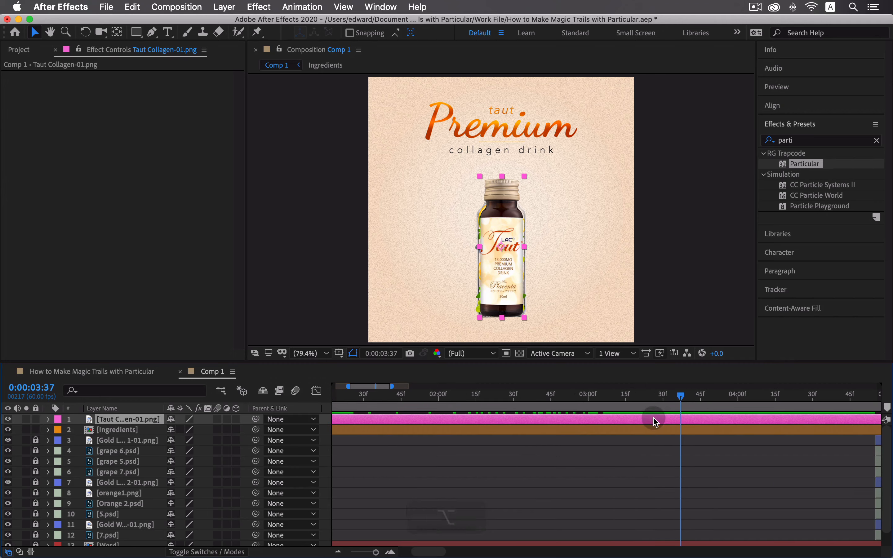
left_click(653, 429)
left_click(482, 420, "super")
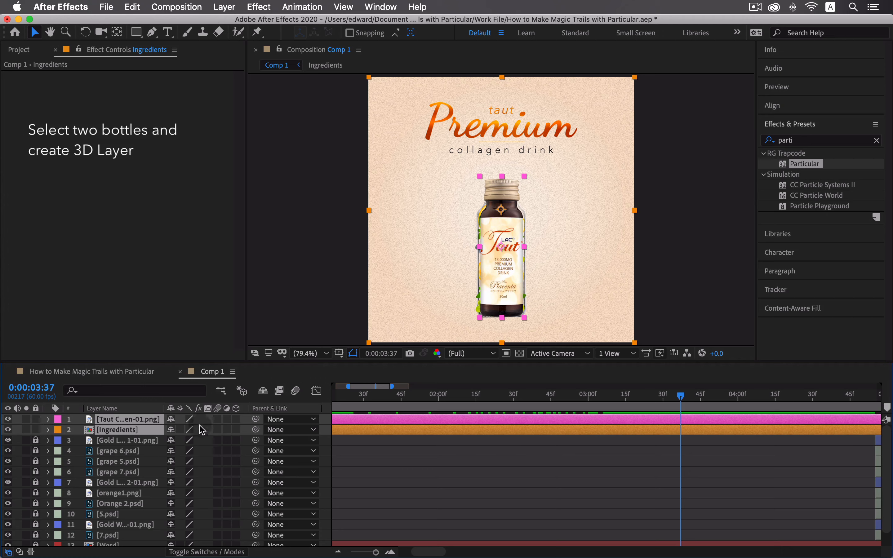
left_click(237, 419)
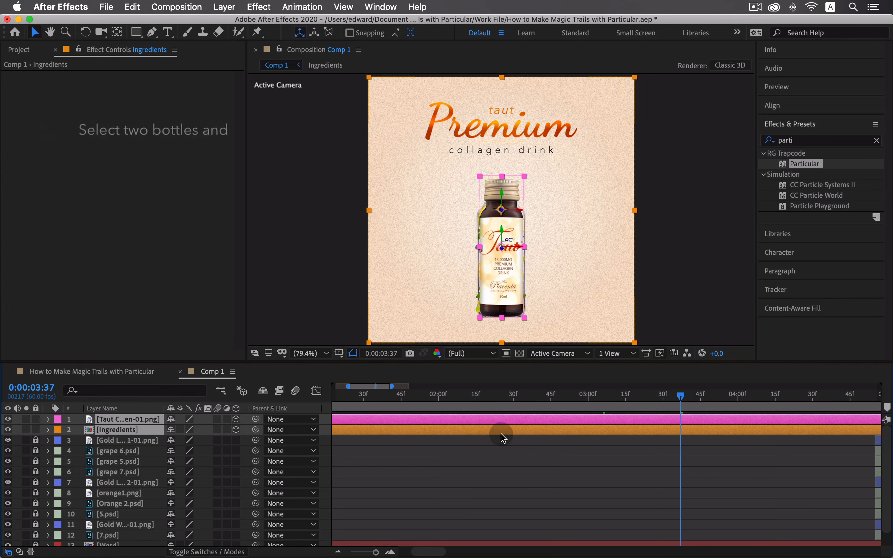
- Keyframe Y Rotation on both bottle layers from 0° at 0:00:03:37 to 2x+358° at 0:00:04:25
key("r")
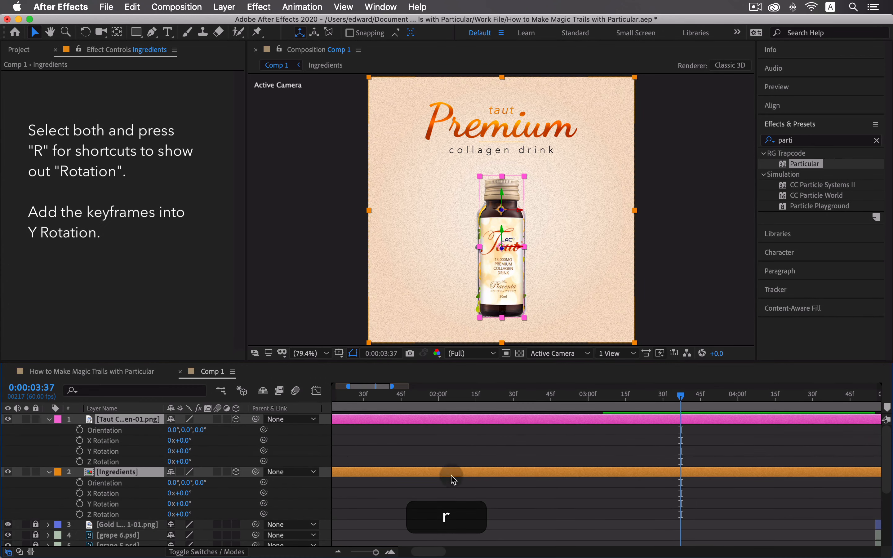
left_click(80, 451)
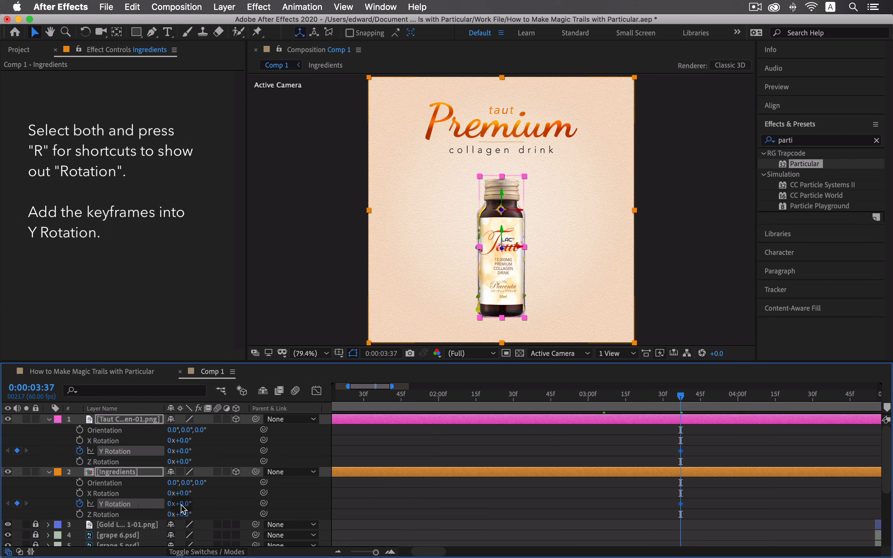
left_click_drag(682, 399, 797, 400)
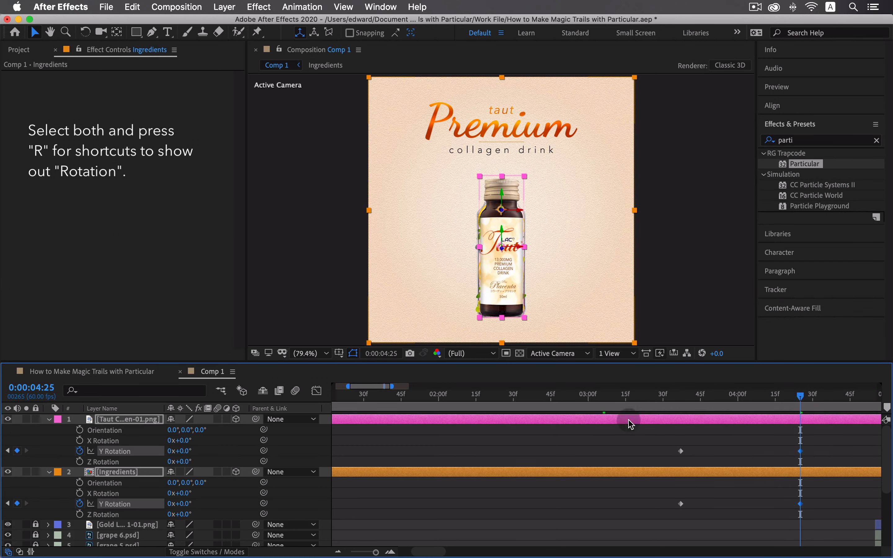
left_click_drag(184, 454, 860, 459)
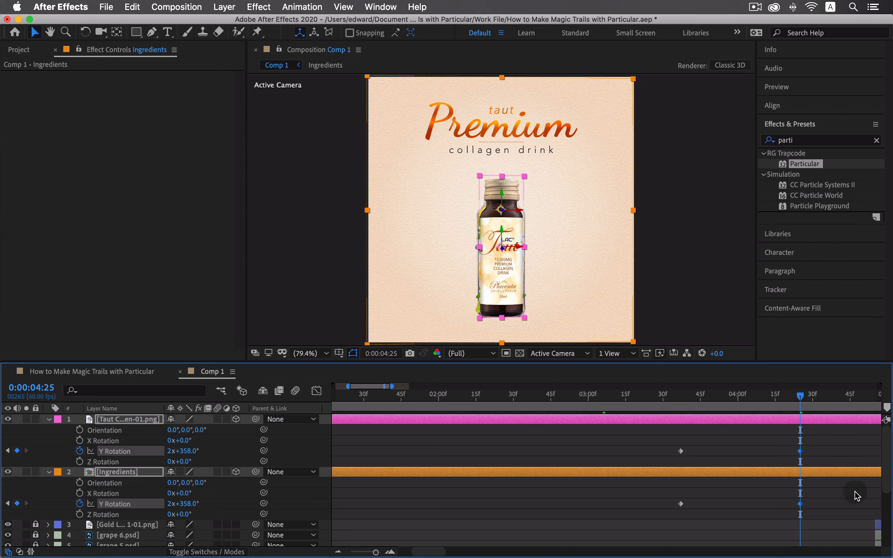
- Keyframe the Taut Collagen-01.png layer's opacity from 0% at 0:00:03:37 to 100% at 0:00:04:25
left_click_drag(759, 396, 682, 418)
left_click(48, 419)
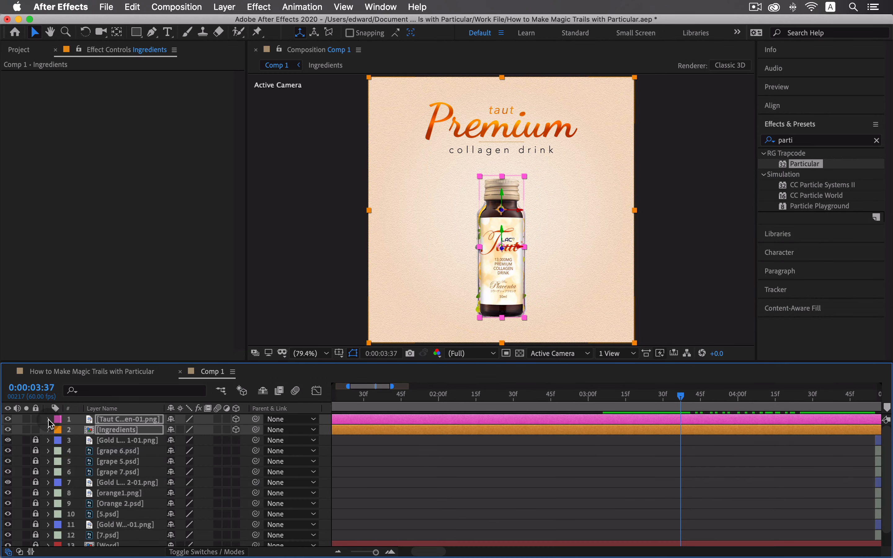
left_click(471, 418)
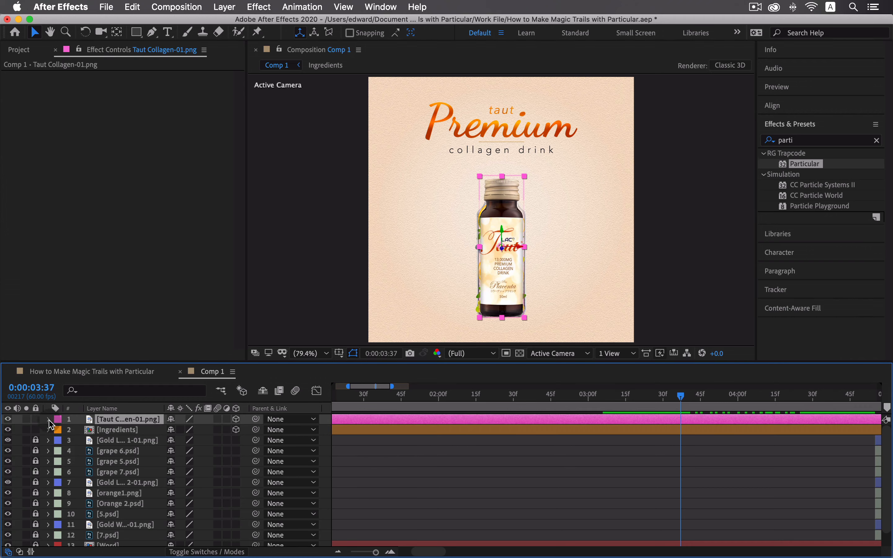
left_click(48, 419)
left_click(80, 514)
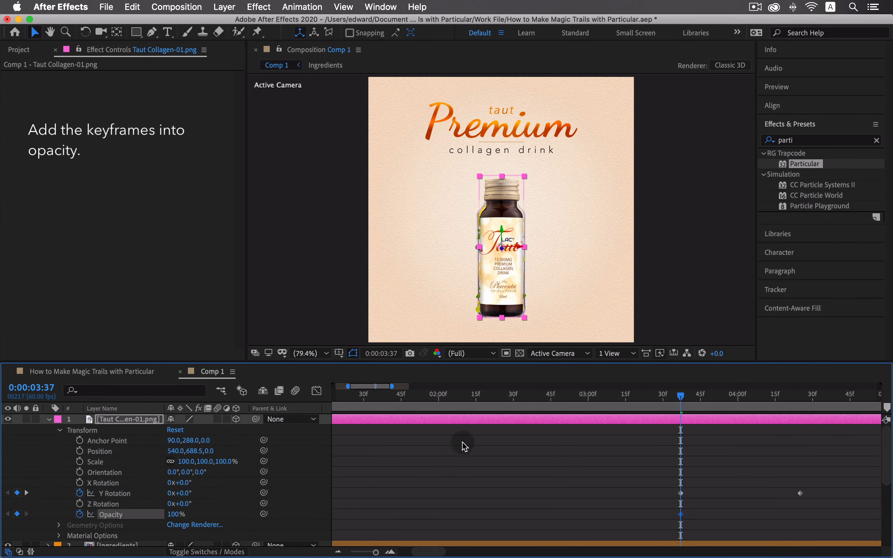
left_click_drag(681, 402, 801, 401)
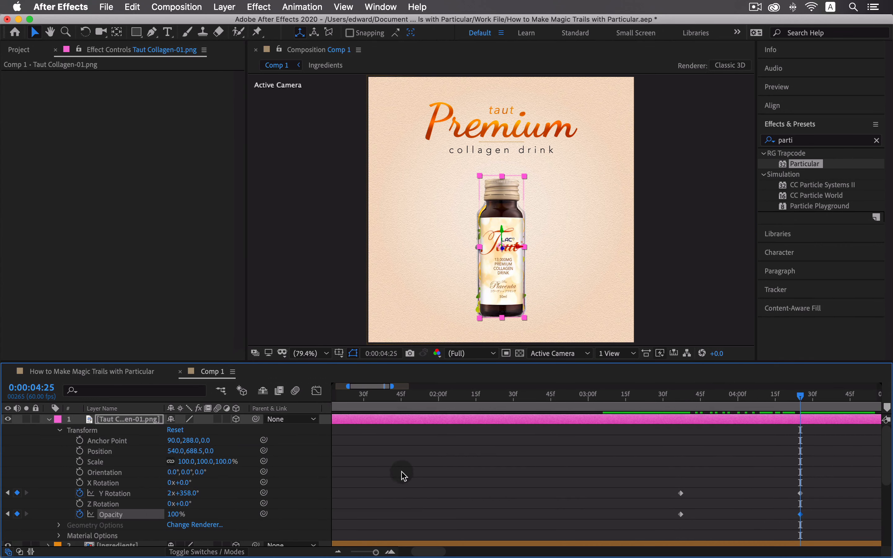
left_click_drag(749, 399, 665, 420)
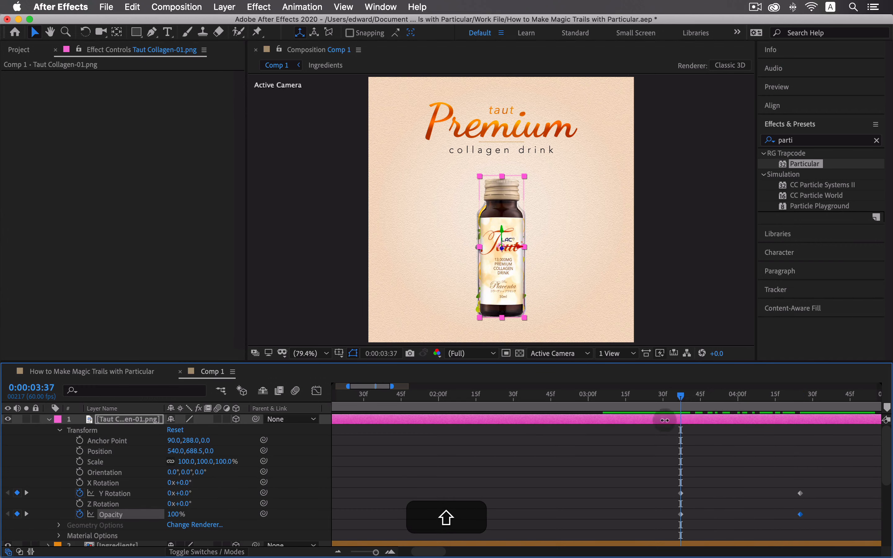
left_click(174, 514)
type("0")
key("Return")
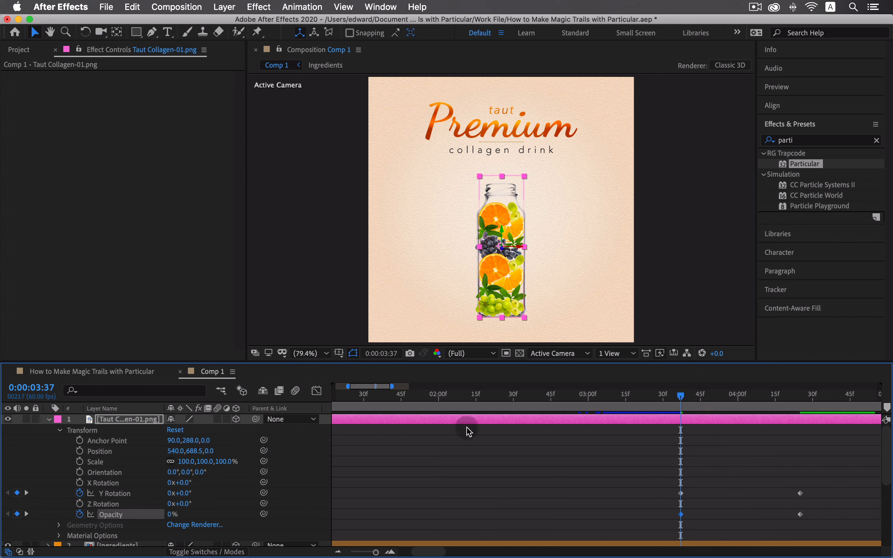
- Keyframe the Ingredients layer's opacity from 100% at 0:00:03:37 to 0% at 0:00:04:25
left_click(49, 420)
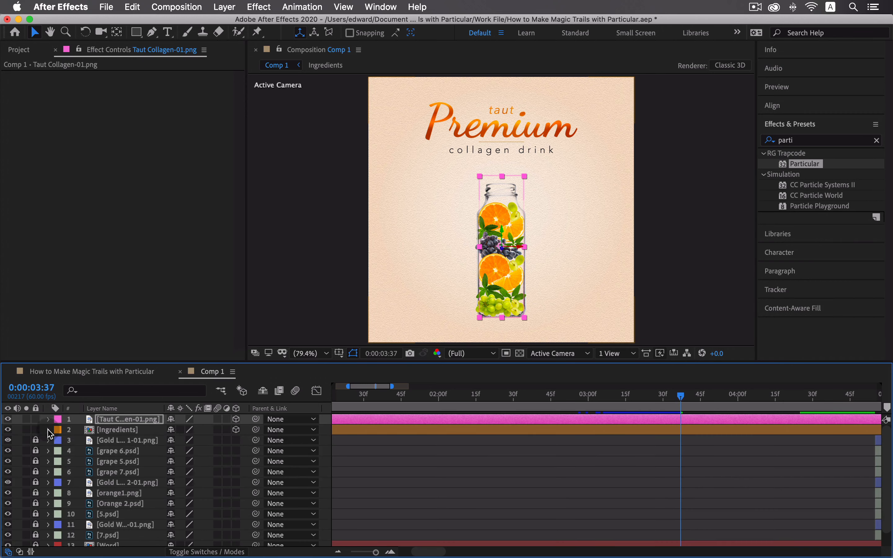
left_click(49, 430)
left_click(111, 425)
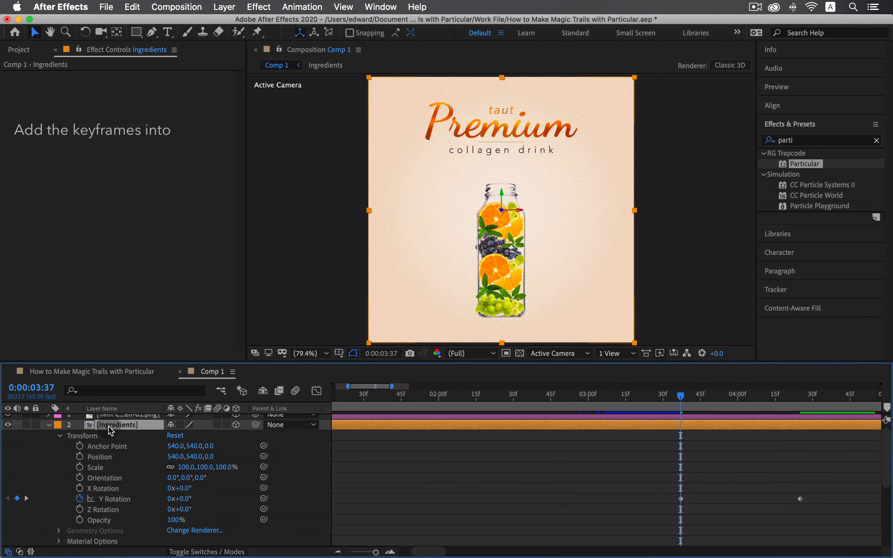
left_click(79, 520)
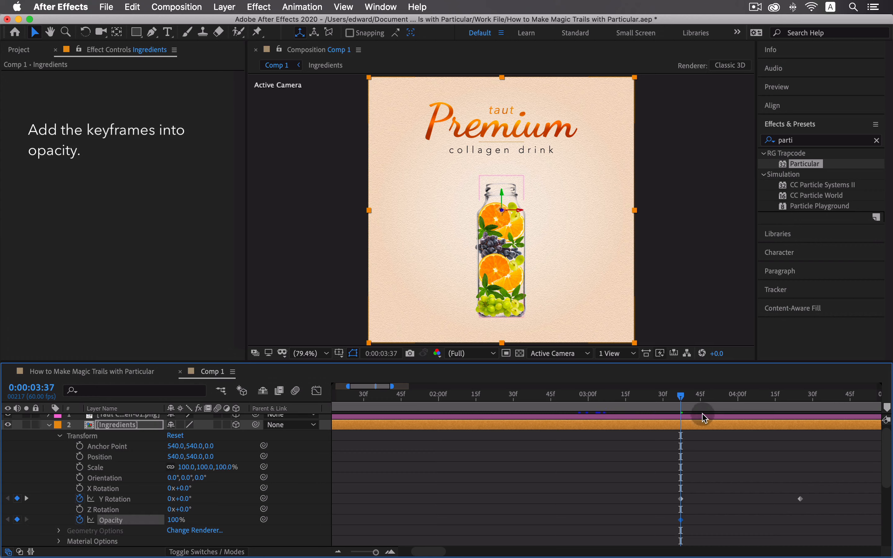
left_click_drag(702, 413, 800, 414)
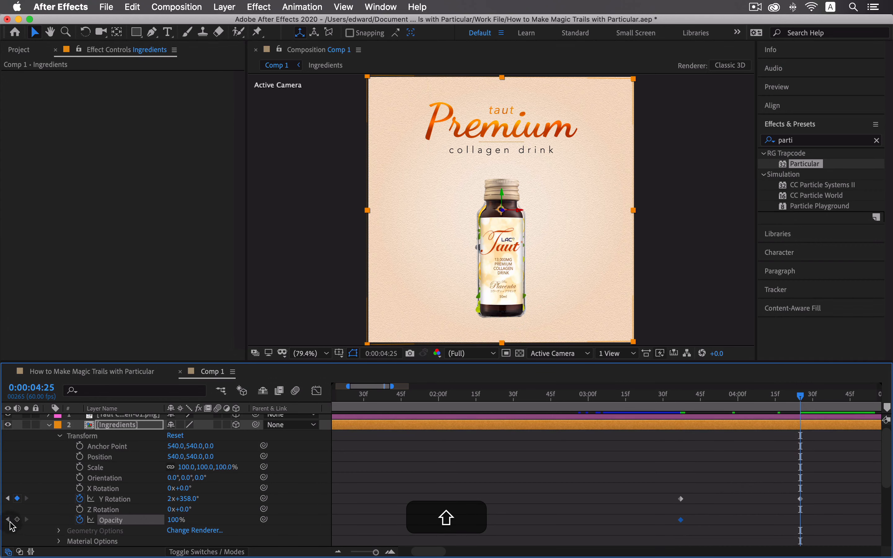
left_click(17, 519)
left_click(171, 521)
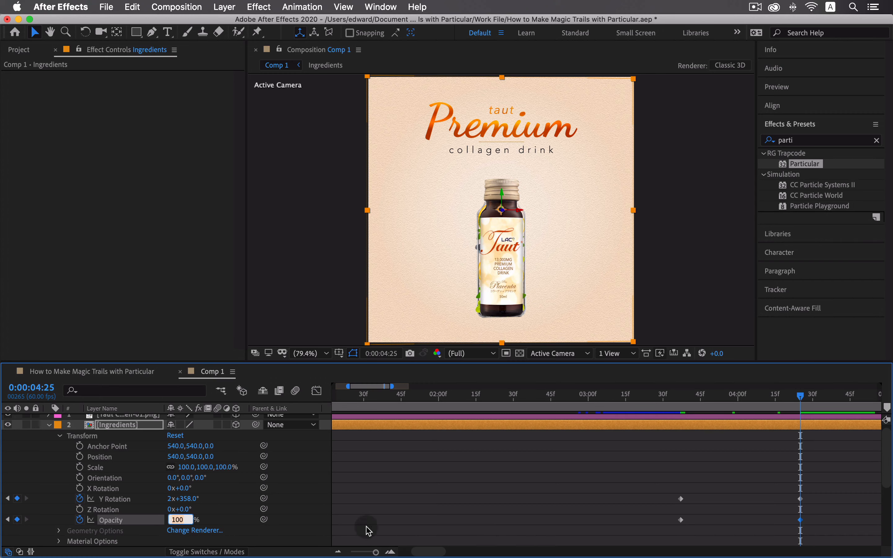
type("0")
key("Return")
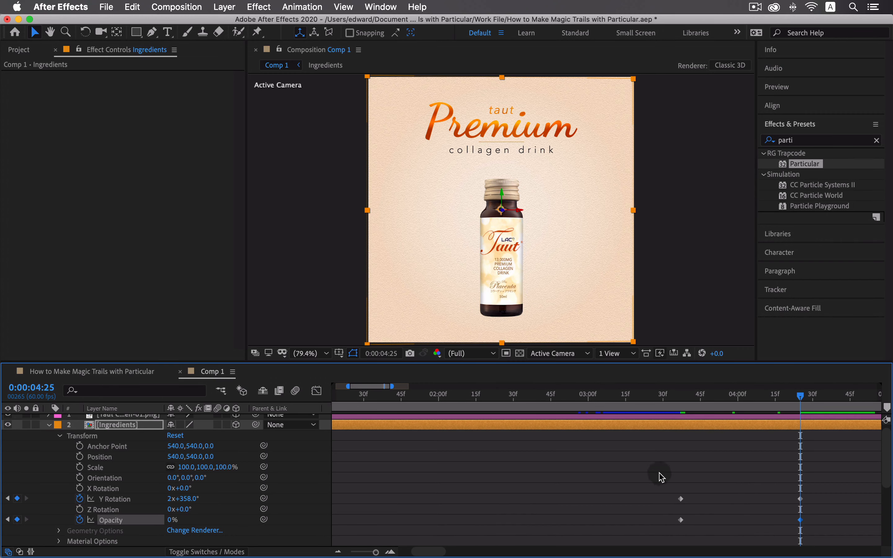
left_click(51, 428)
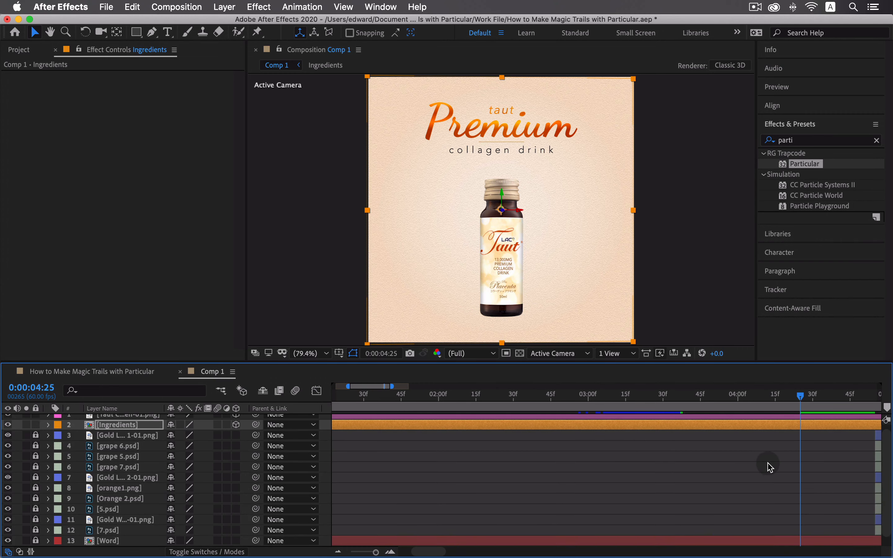
- Show the rotation properties of the Taut Collagen-01.png layer and return to 0:00:03:37
scroll(760, 465, "up", 1)
left_click(738, 419)
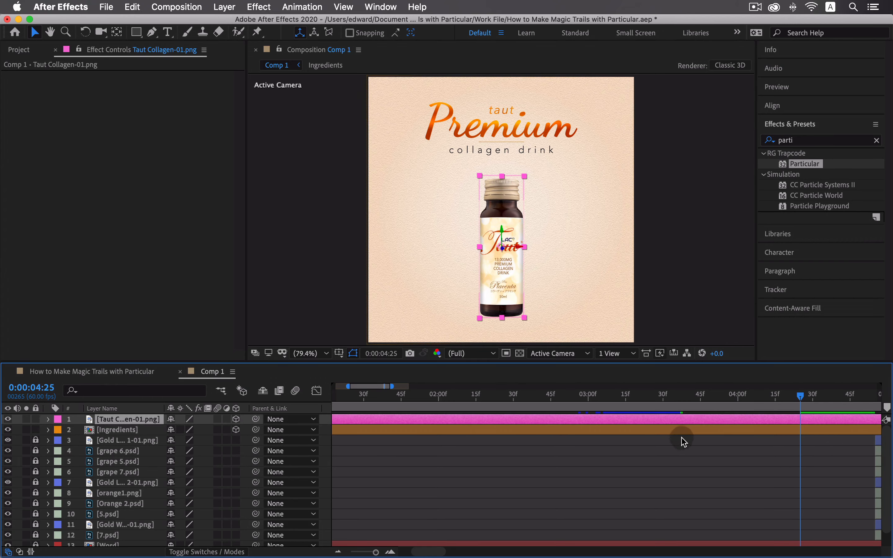
key("r")
mouse_move(749, 396)
left_mouse_down()
mouse_move(686, 397)
mouse_move(740, 406)
left_mouse_up()
left_click(750, 455)
left_click_drag(683, 399, 687, 426)
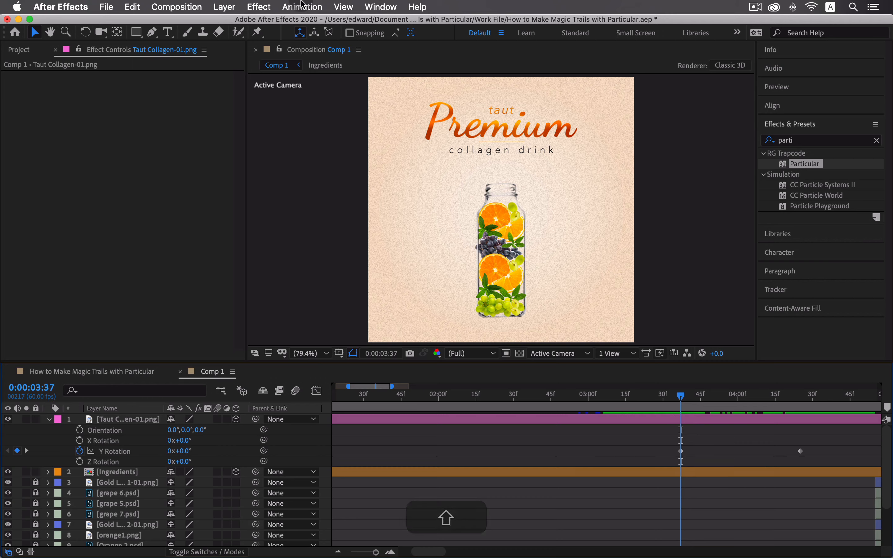
- Add a light layer named Emitter with the light type Point
left_click(224, 6)
mouse_move(231, 23)
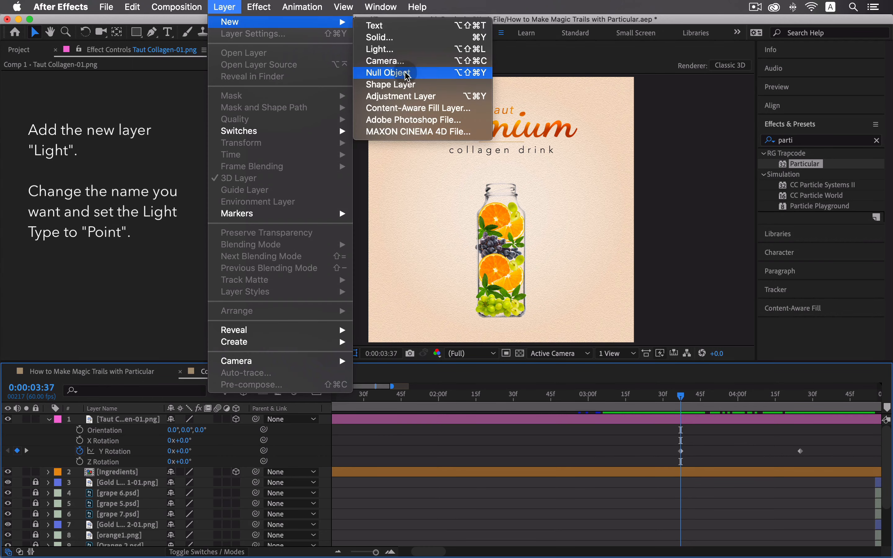
left_click(406, 50)
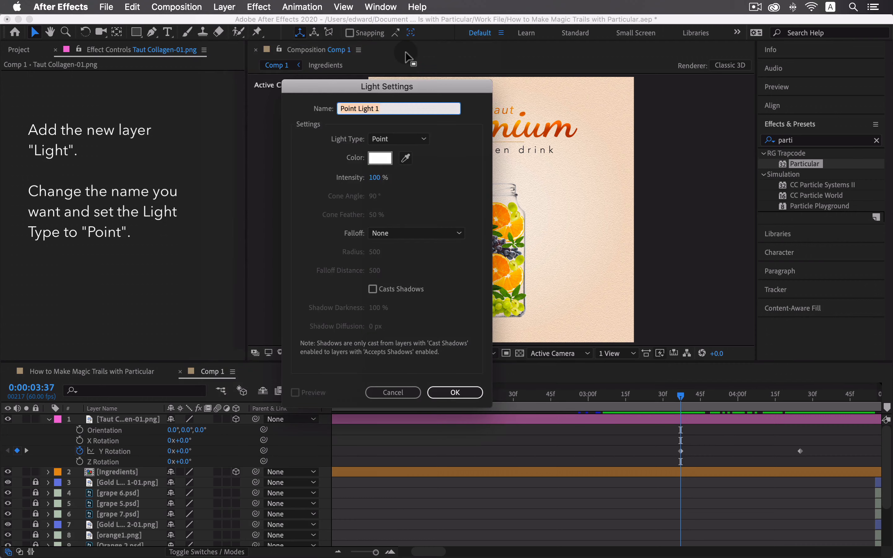
type("L")
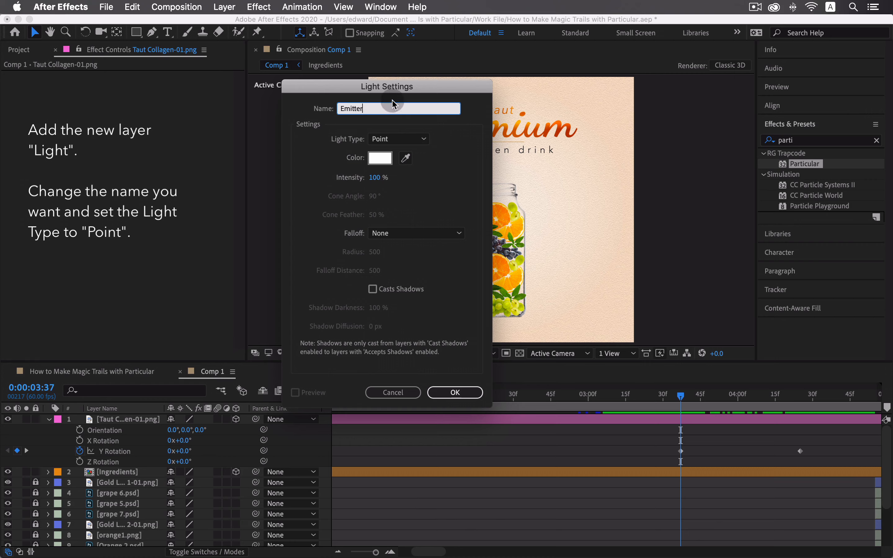
left_click(398, 139)
left_click(415, 182)
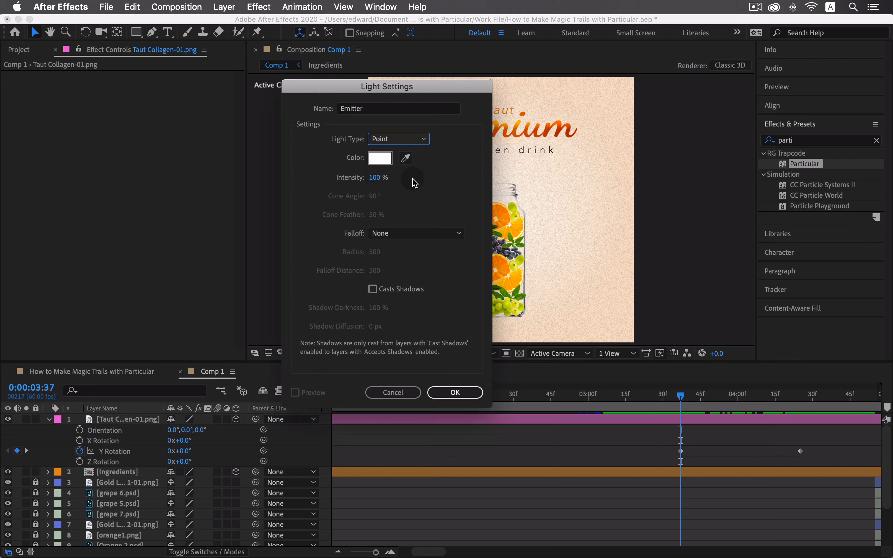
left_click(474, 394)
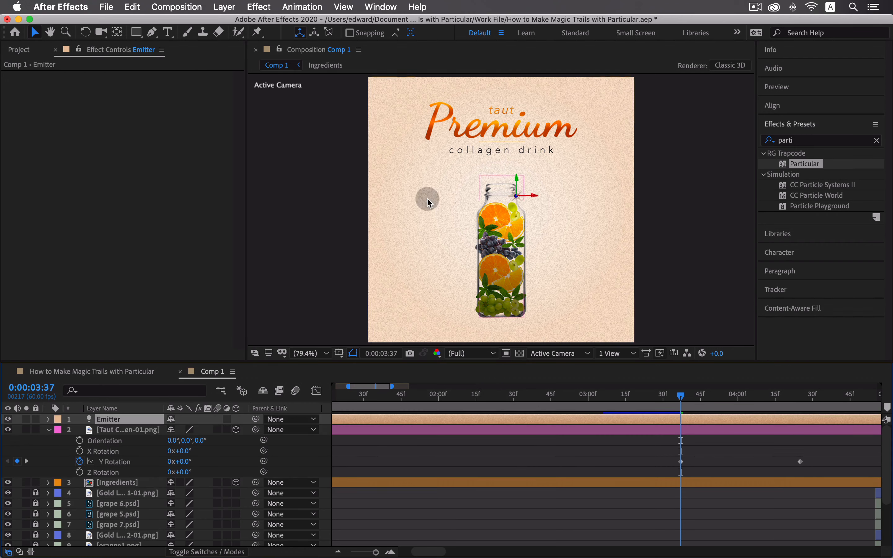
- Add a null object and move it straight down to the base of the bottle, at about 540, 960
left_click(224, 6)
mouse_move(236, 22)
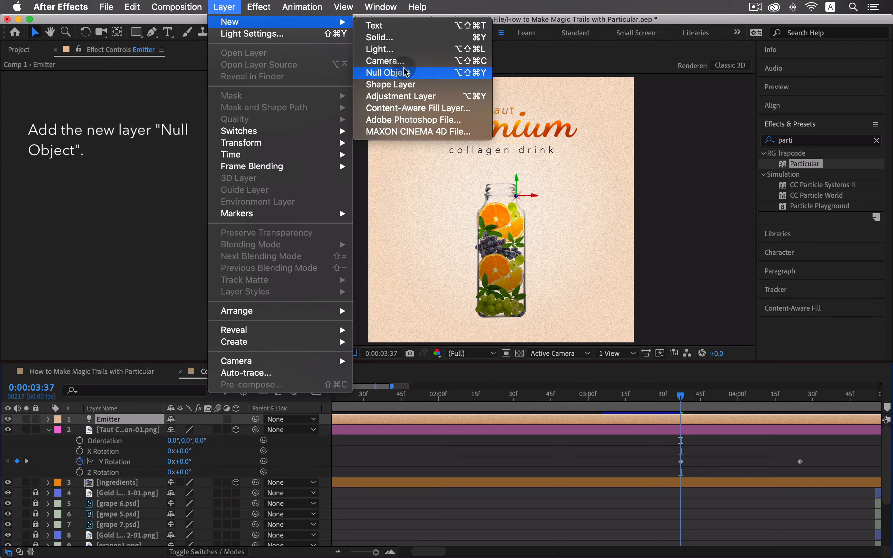
left_click(390, 73)
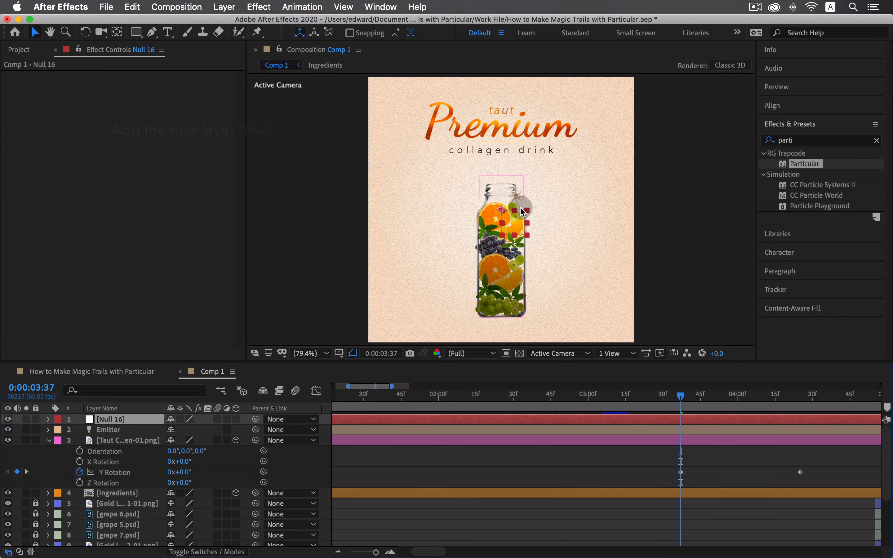
left_click_drag(503, 214, 505, 316)
key("Return")
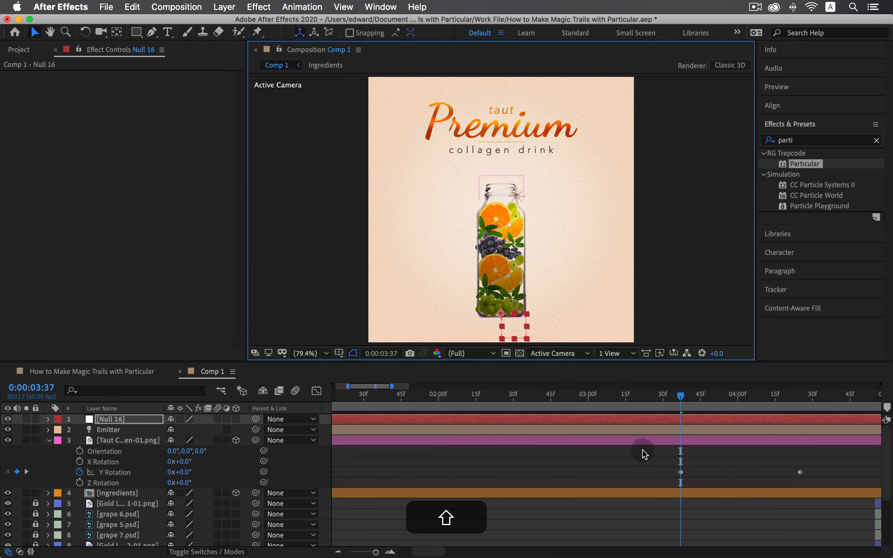
- Rename the null object as Rotation
right_click(111, 421)
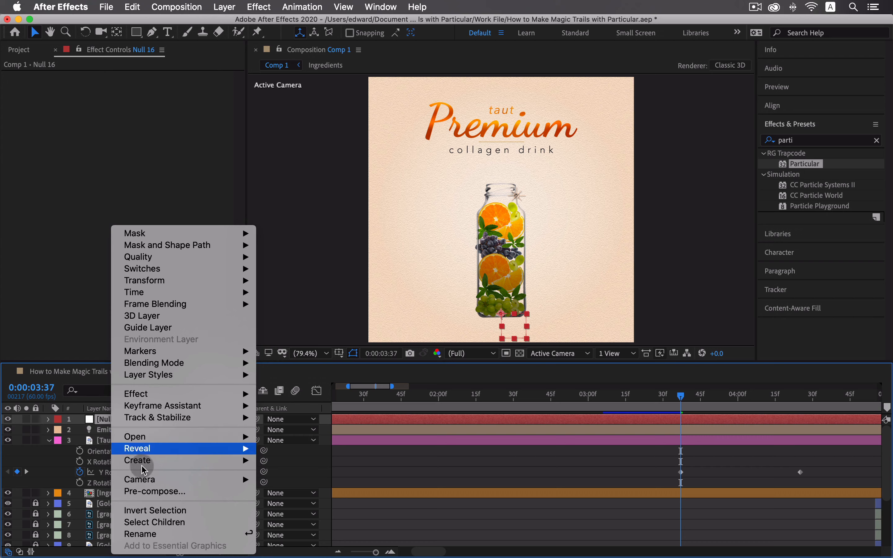
left_click(177, 534)
type("Rotat")
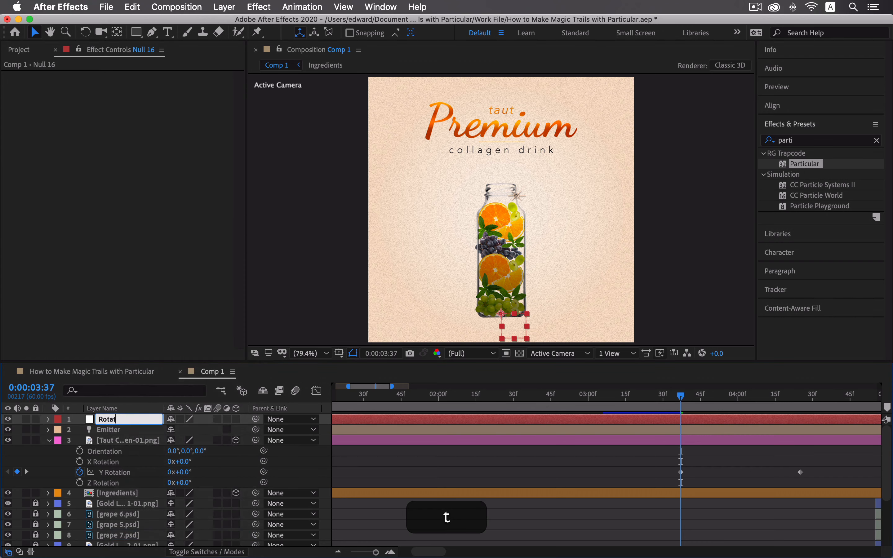
key("BackSpace")
key("Return")
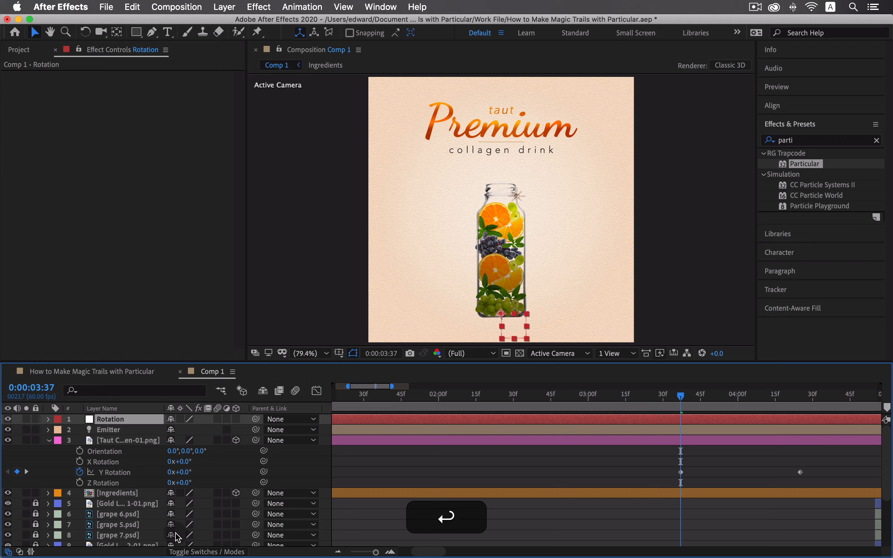
- Keyframe the Rotation null's position from the bottle's base at 0:00:03:37 to 540.0, 394.0 above the cap at 0:00:04:25
left_click(702, 421)
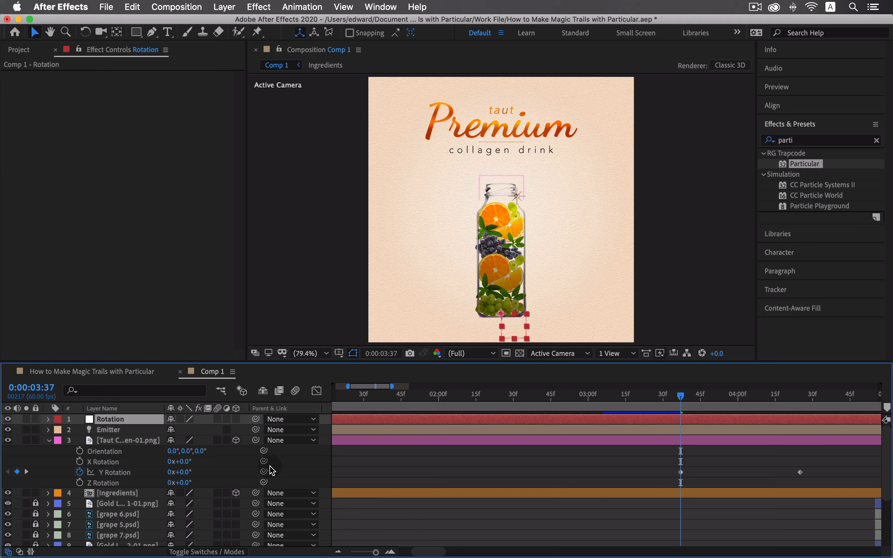
key("p")
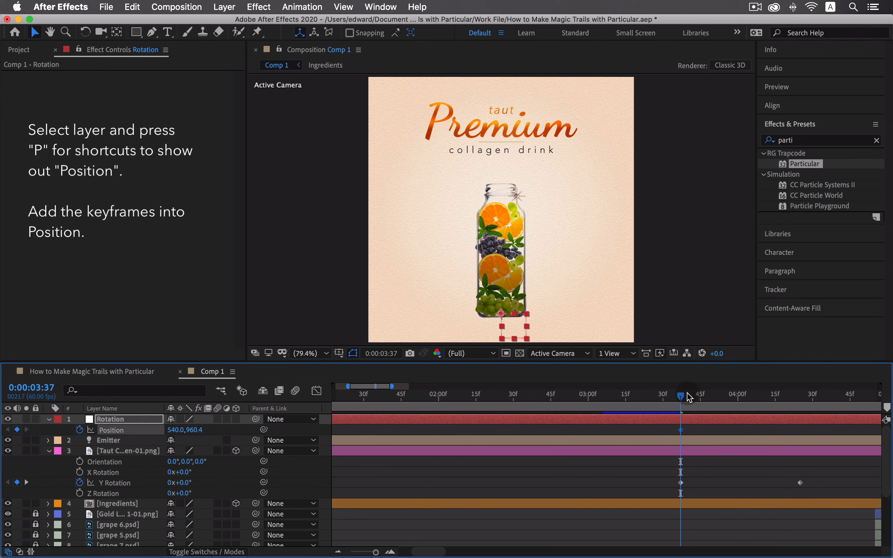
left_click_drag(689, 398, 800, 395)
left_click(17, 429)
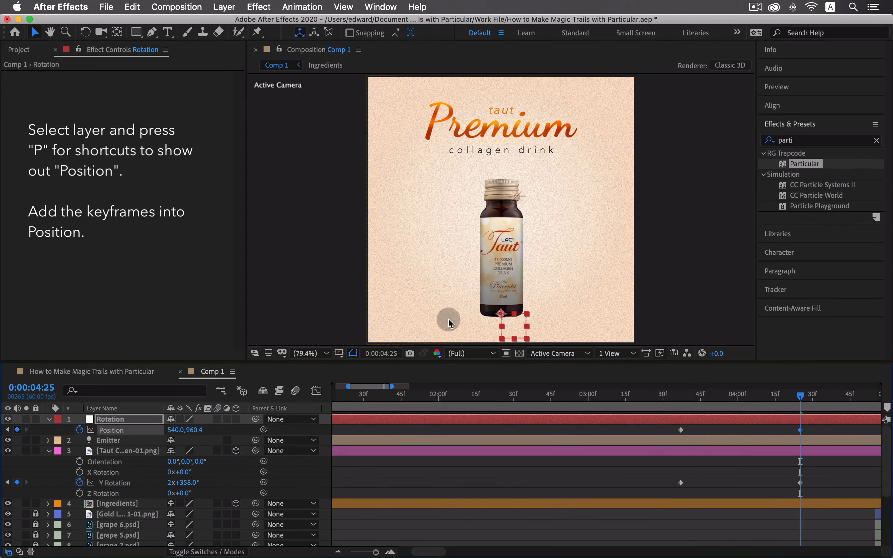
left_click_drag(504, 319, 505, 179)
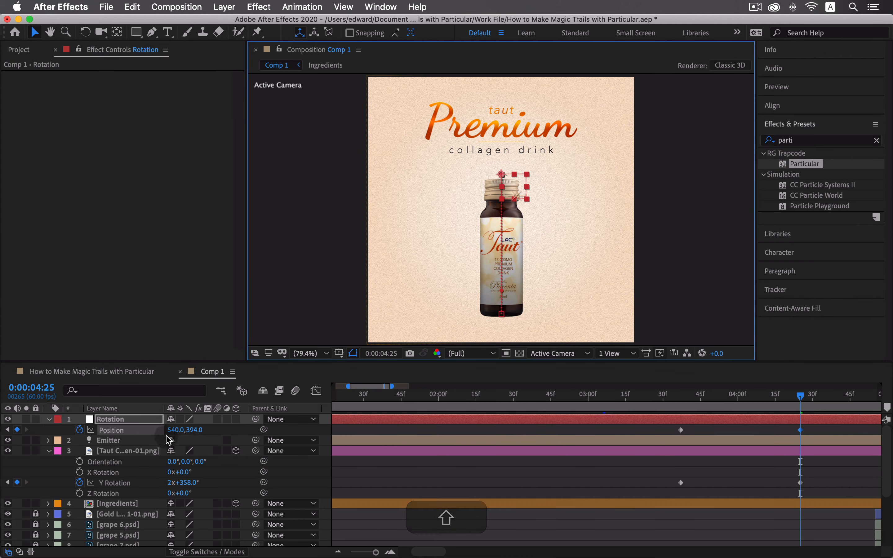
- Make the Rotation null 3D and keyframe its Y Rotation from 0° at 0:00:03:37 to 2x+358° at 0:00:04:25
key("r")
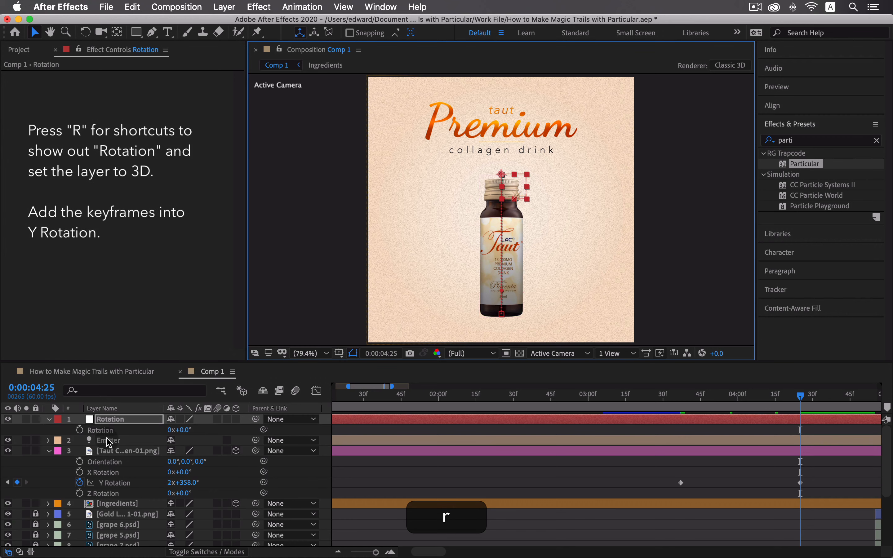
left_click(229, 419)
left_click(239, 420)
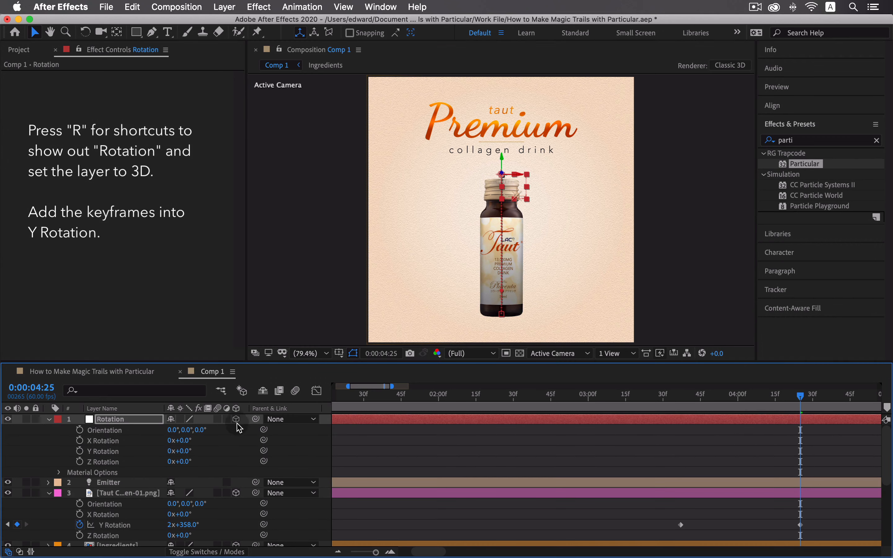
left_click(80, 451)
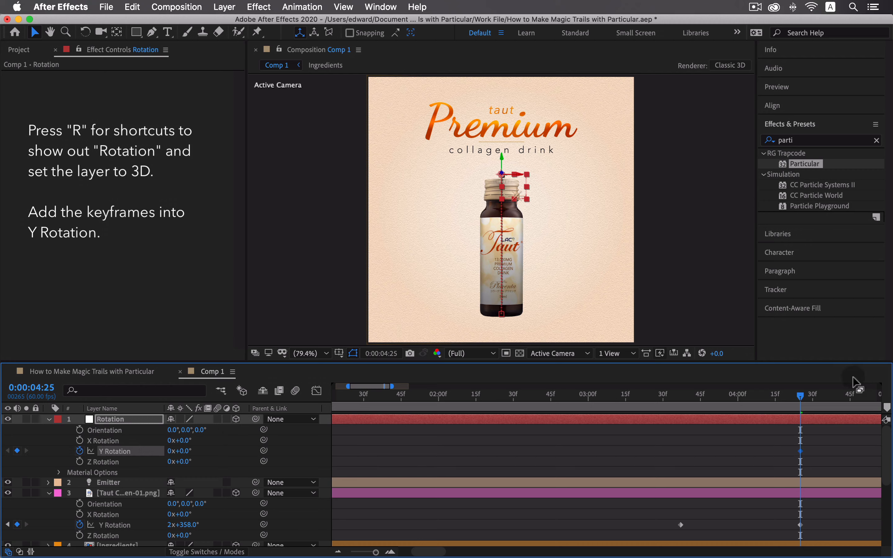
mouse_move(803, 399)
left_mouse_down()
mouse_move(681, 398)
mouse_move(705, 408)
mouse_move(800, 406)
left_mouse_up()
left_click(17, 451)
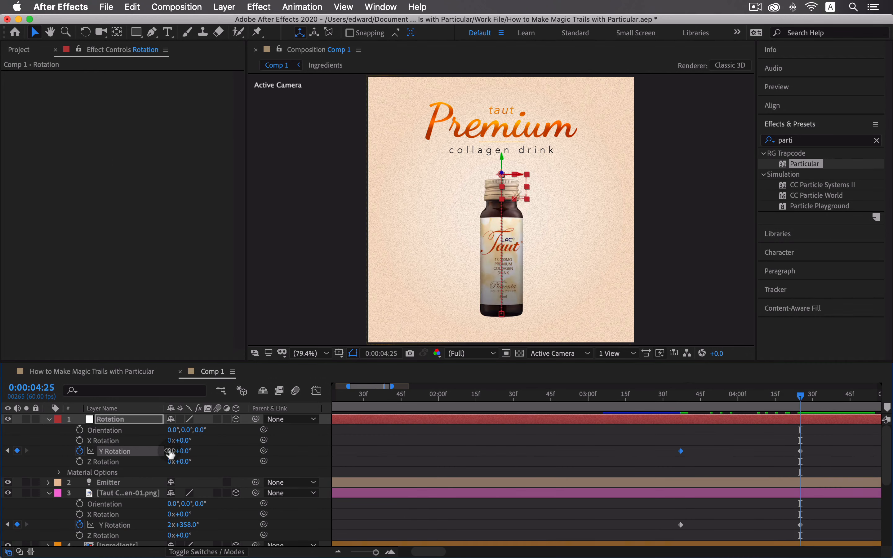
left_click_drag(183, 453, 884, 485)
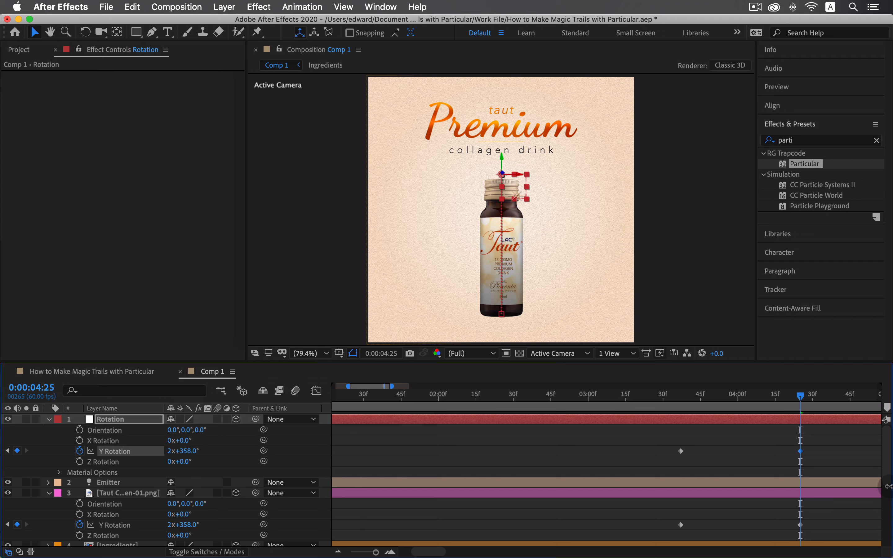
- Return to 0:00:03:37, collapse the Rotation null's properties and add an adjustment layer at the top of Comp 1
left_click_drag(807, 401, 691, 422)
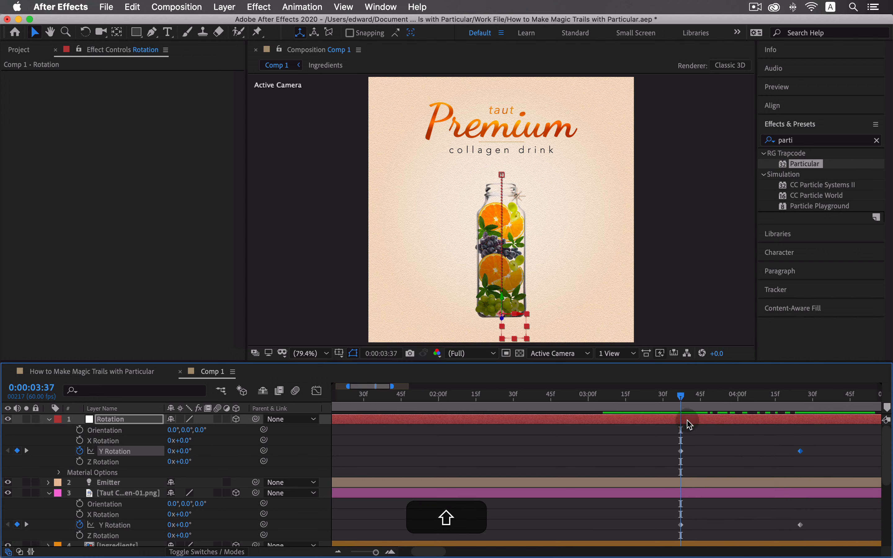
left_click(50, 421)
left_click(224, 7)
mouse_move(280, 21)
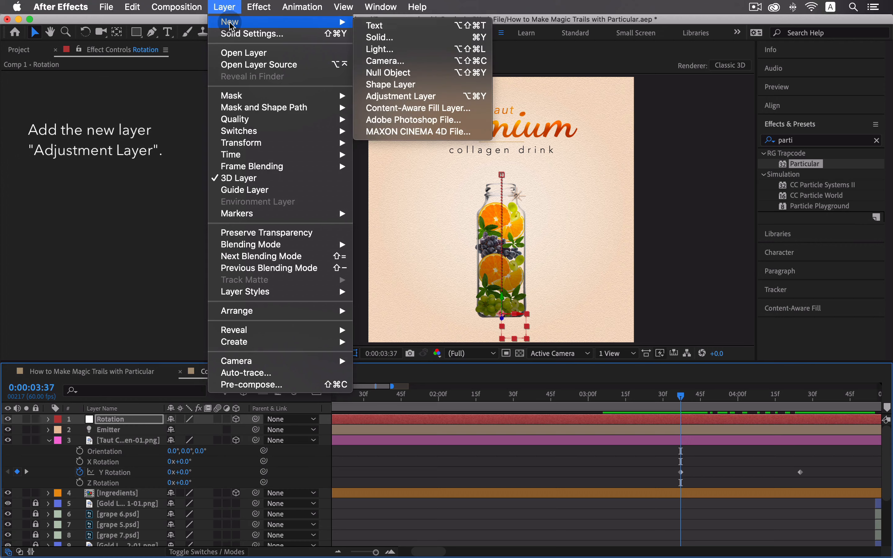
left_click(417, 96)
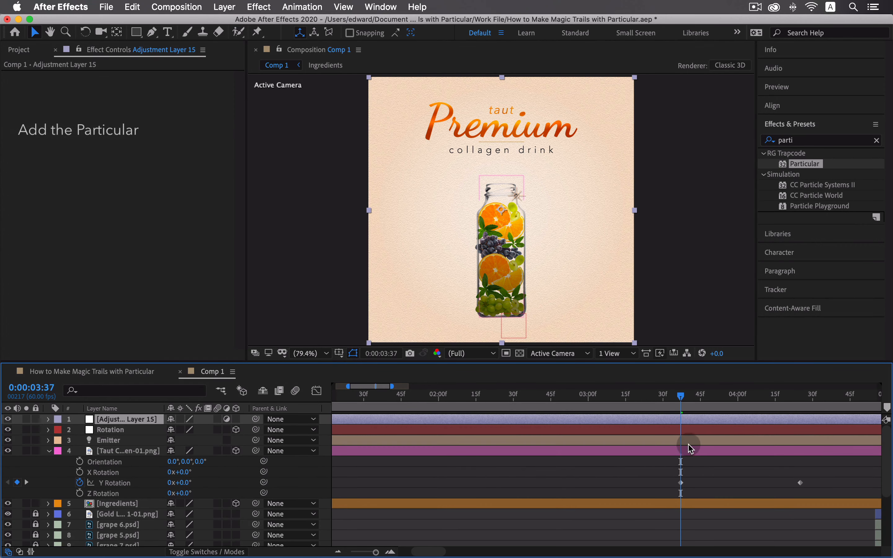
- Apply the Particular effect to the new adjustment layer and switch off its adjustment layer setting
left_click(817, 165)
left_click_drag(816, 166, 734, 421)
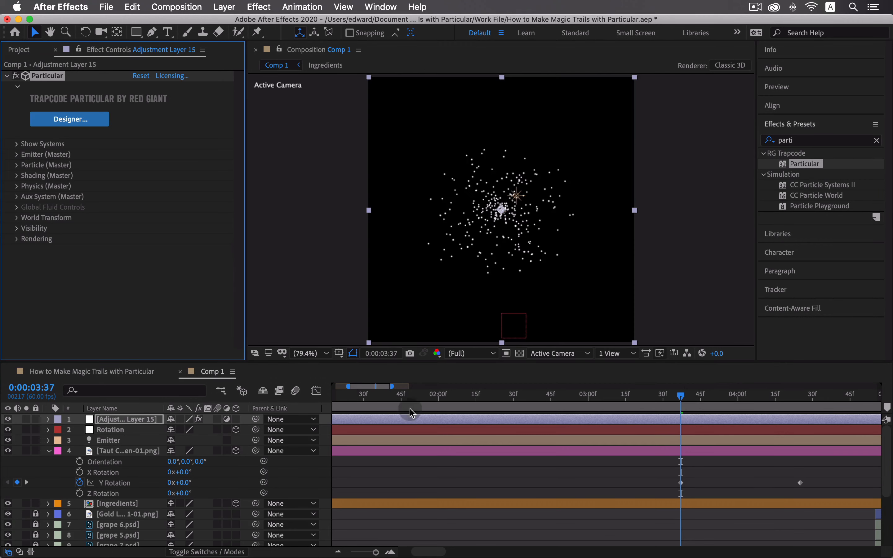
left_click(227, 419)
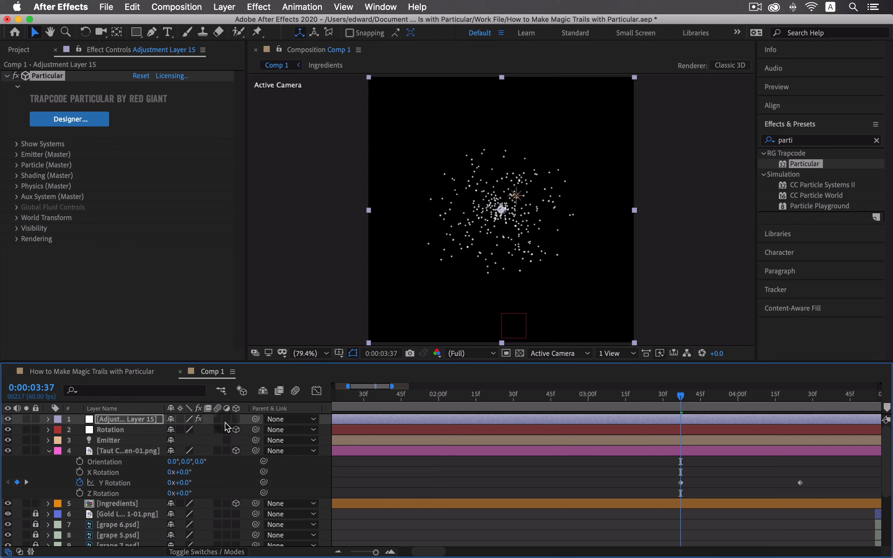
- Rename the new adjustment layer as Particular
right_click(111, 419)
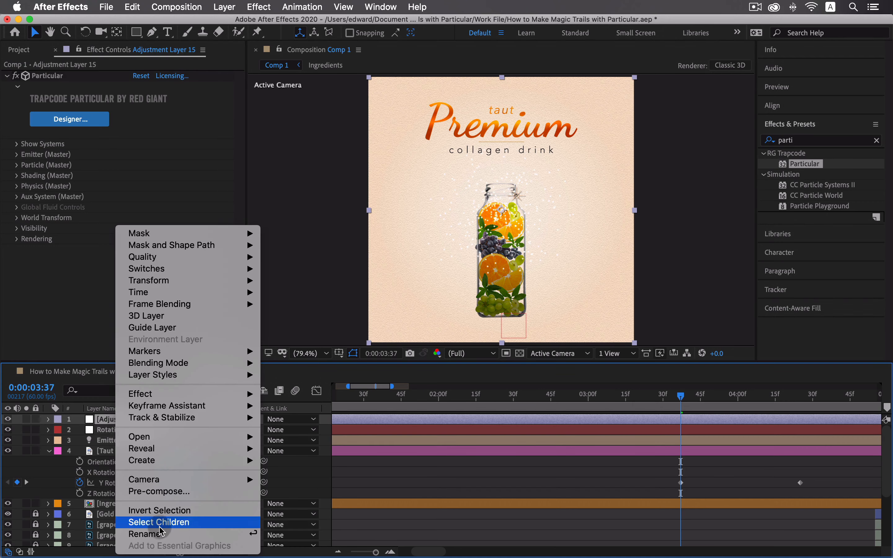
left_click(140, 533)
type("Particular")
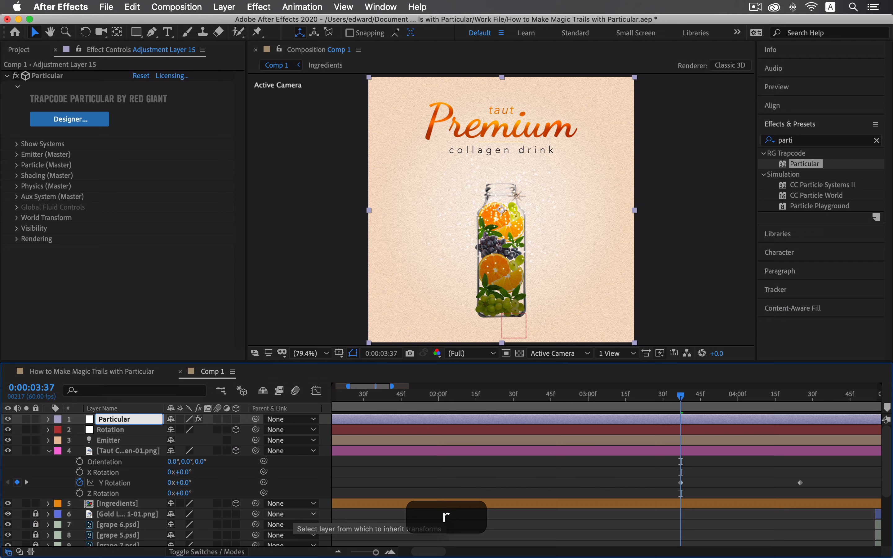
key("Return")
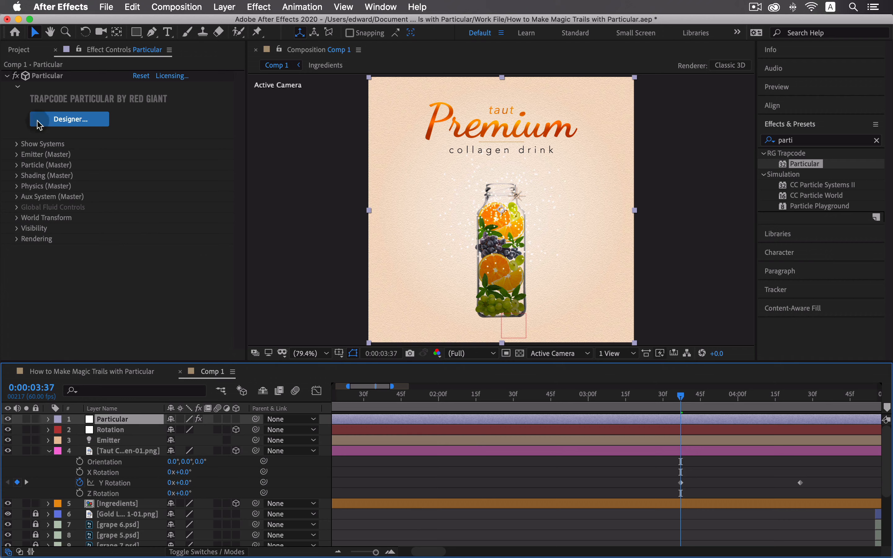
- Expand Particular's Emitter (Master) settings, set Emitter Type to Light(s) and accept Emitter as the light emitter name
left_click(18, 88)
left_click(17, 107)
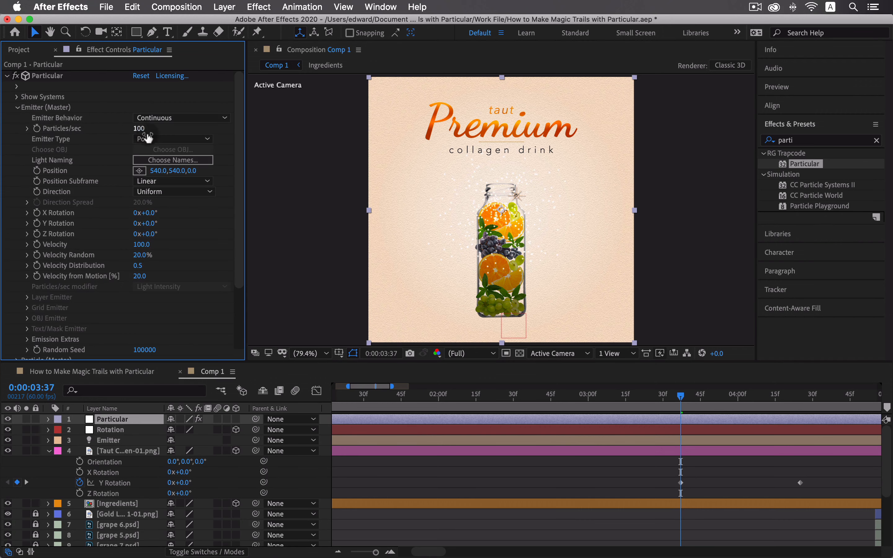
left_click(197, 142)
left_click(183, 198)
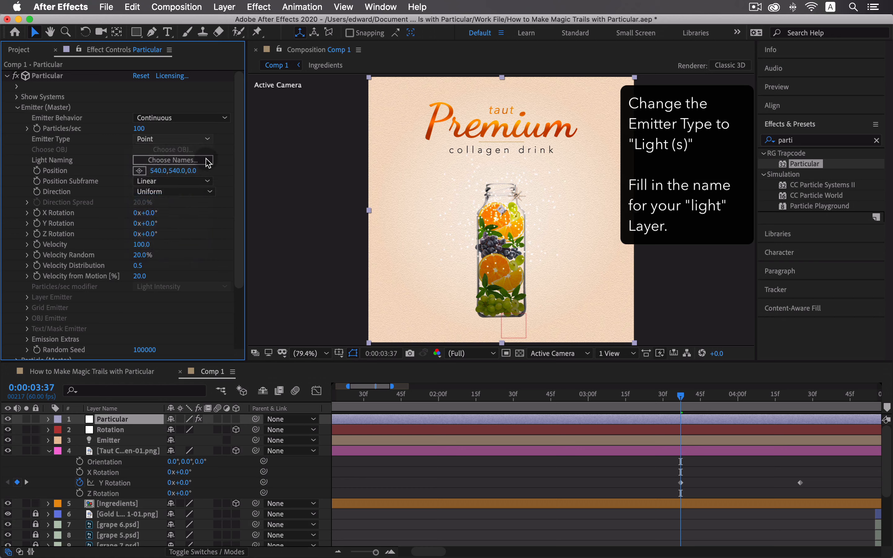
left_click(208, 162)
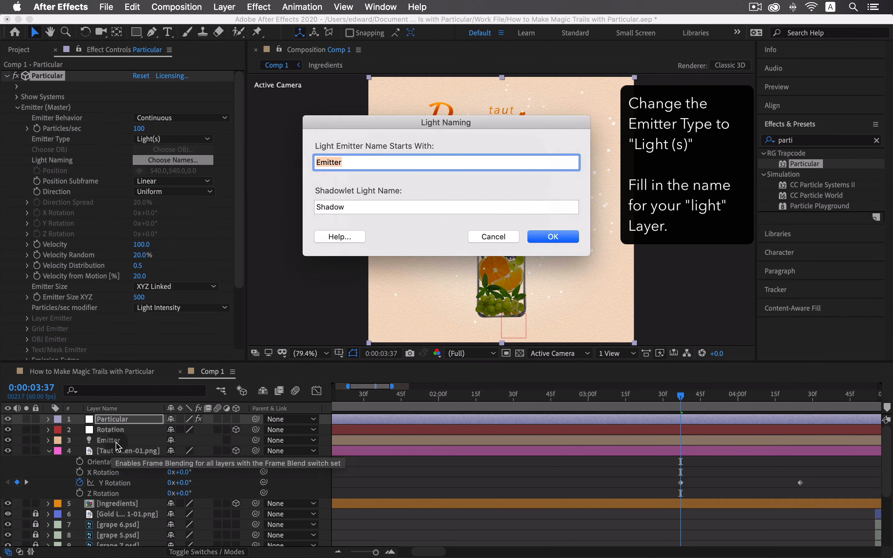
left_click(566, 239)
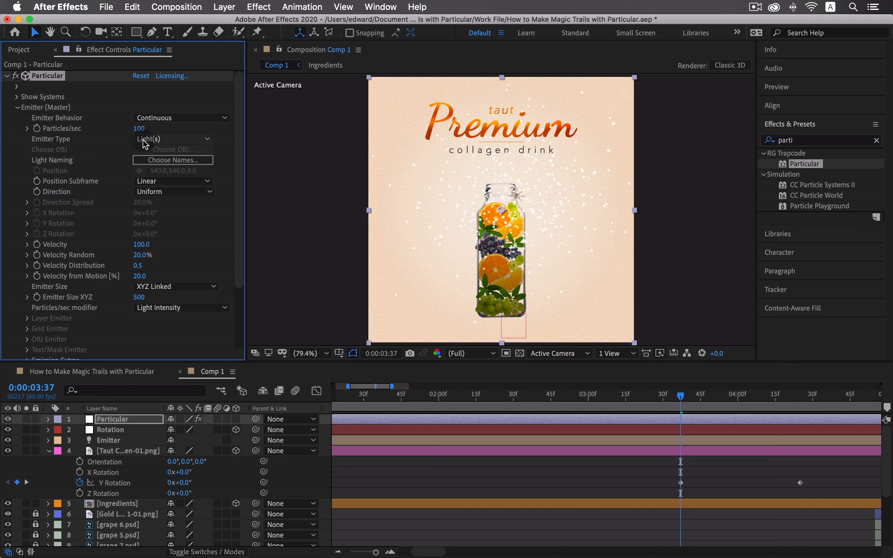
- Set Velocity, Velocity Random, Velocity Distribution, Velocity from Motion and Emitter Size XYZ to 0, with Particles/sec at 3600
type("0")
key("Tab")
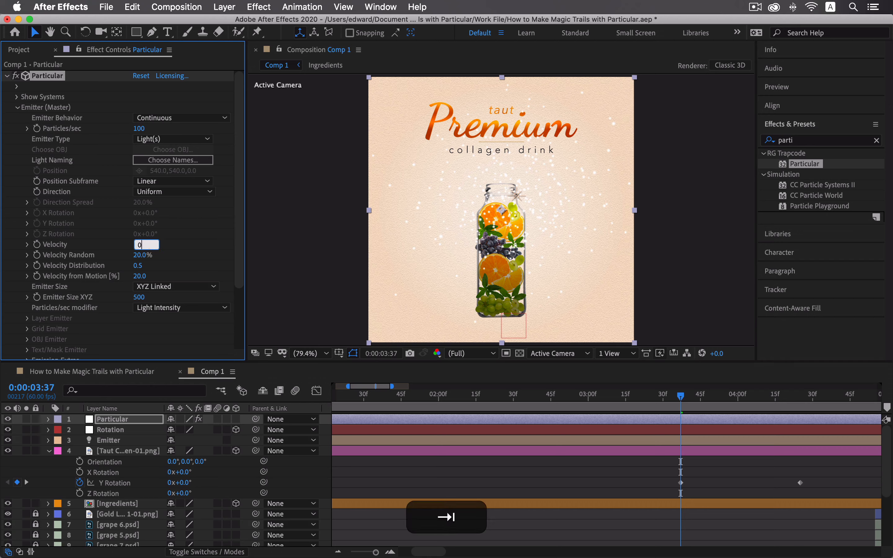
type("0")
key("Tab")
type("0")
key("Tab")
type("0")
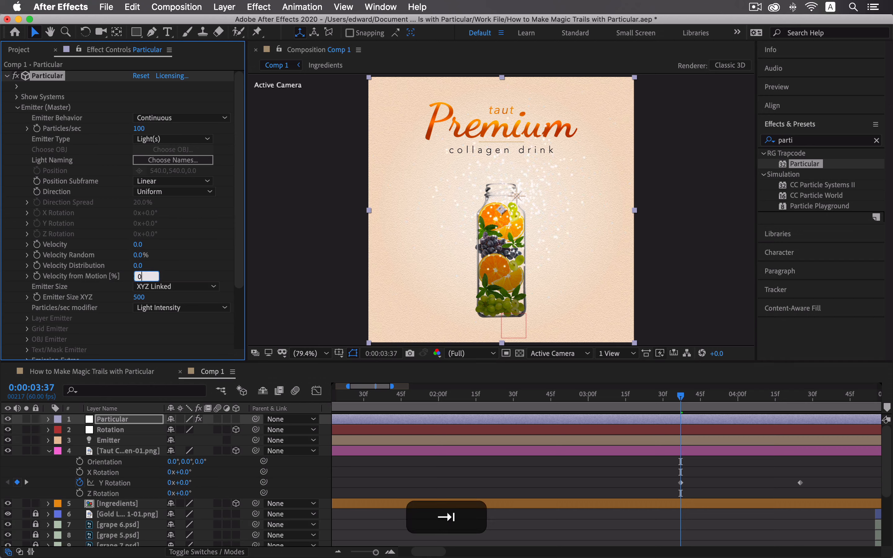
key("Tab")
type("0")
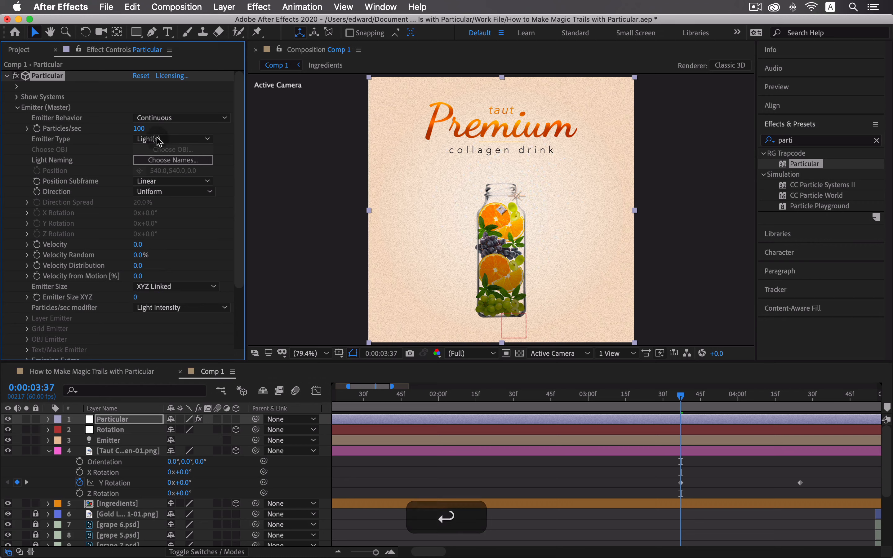
type("36")
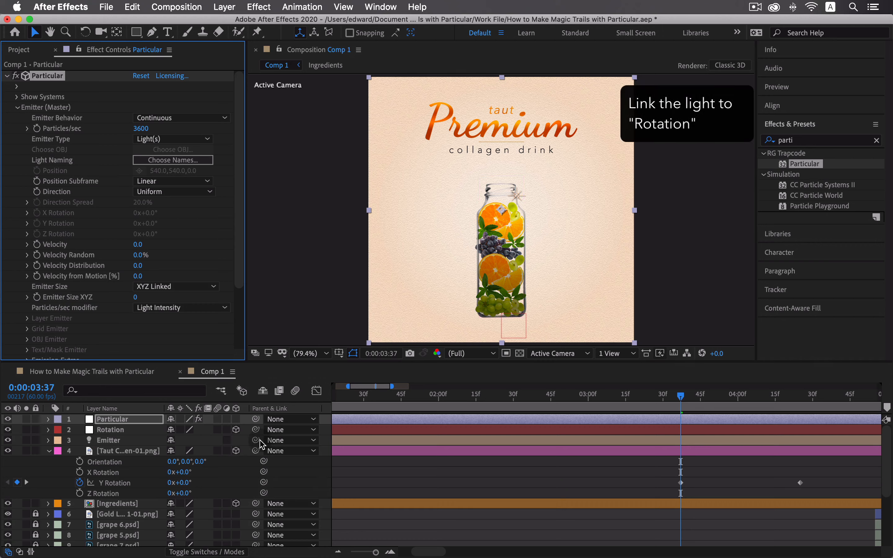
- Parent the Emitter light to the Rotation null, move the light just below the bottle's base and preview the trail
left_click_drag(256, 440, 115, 430)
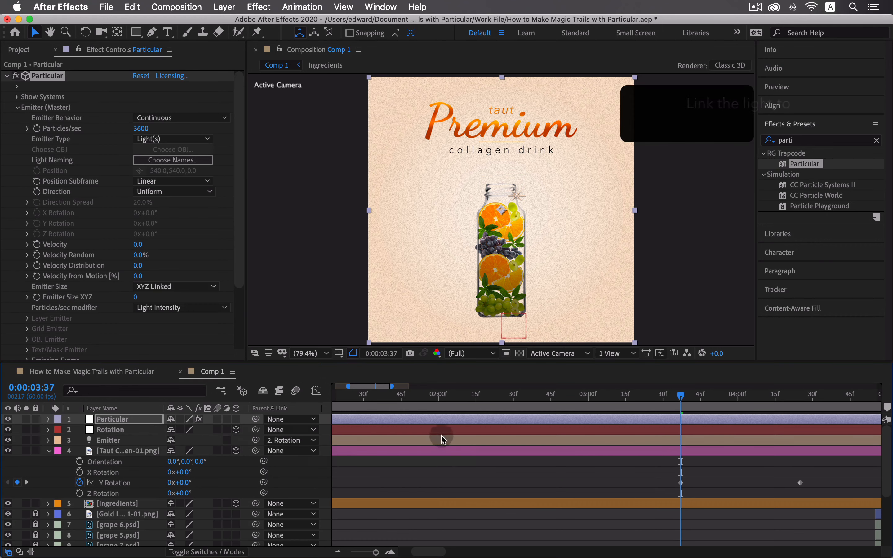
mouse_move(684, 397)
left_mouse_down()
mouse_move(762, 400)
mouse_move(681, 403)
left_mouse_up()
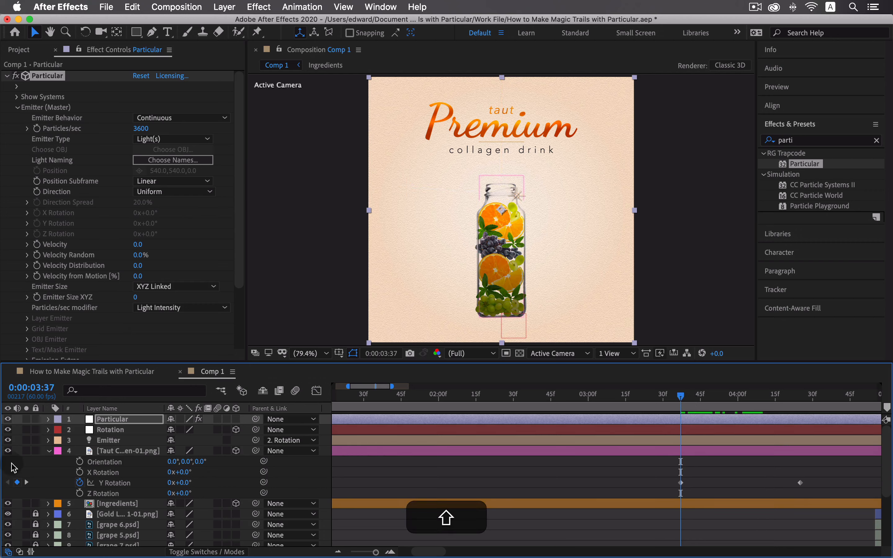
left_click(105, 440)
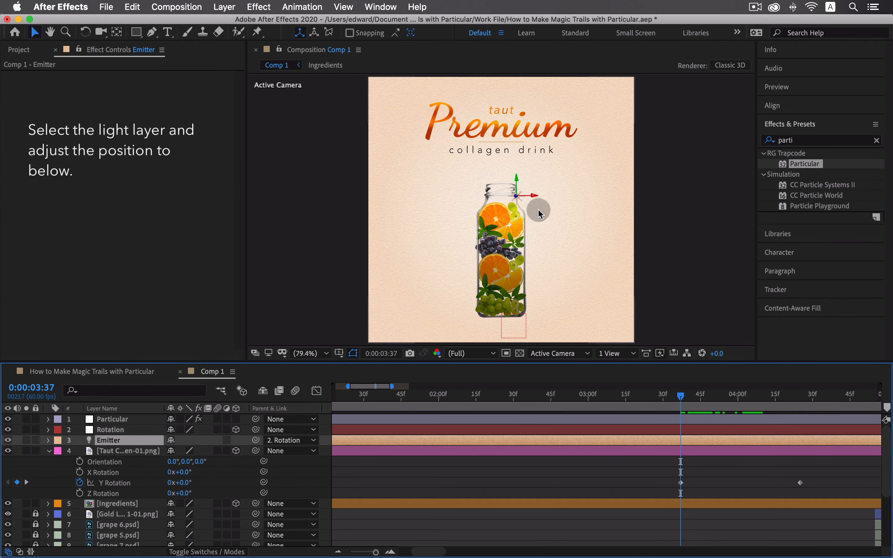
left_click_drag(516, 188, 505, 302)
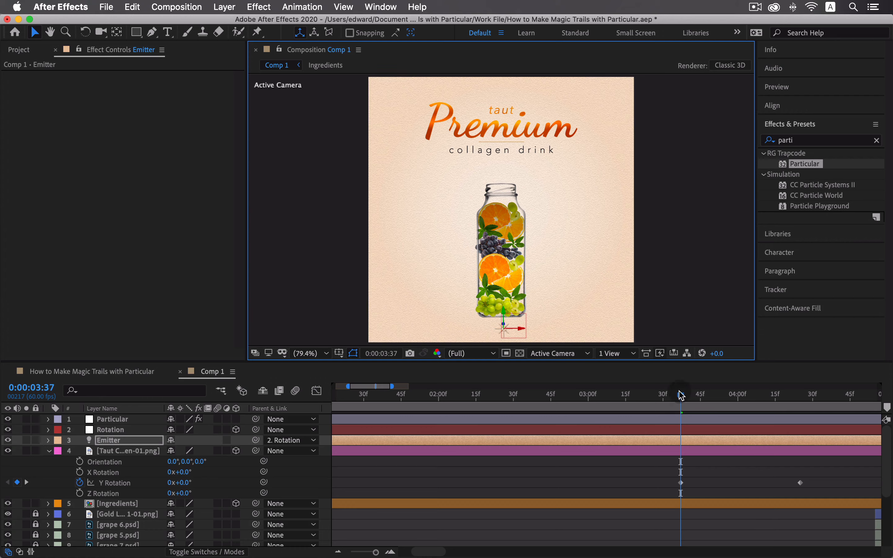
left_click_drag(682, 395, 686, 414)
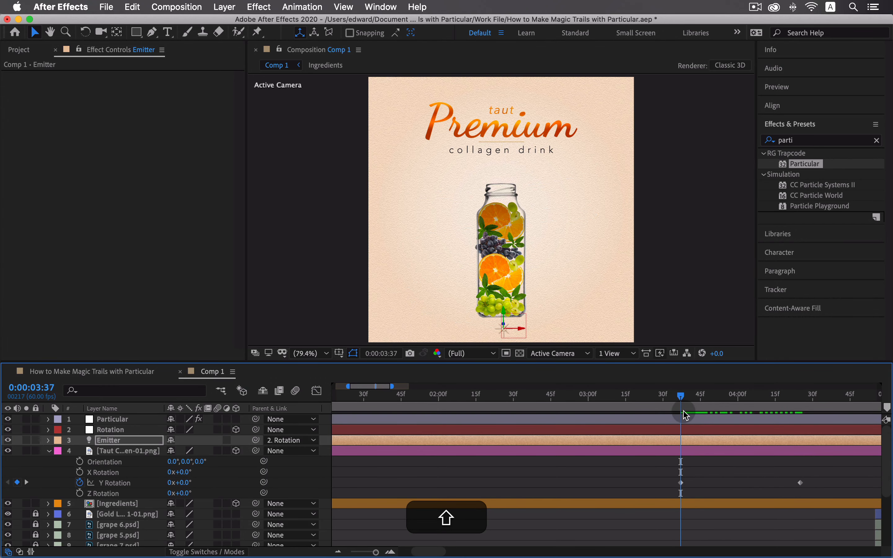
- Keyframe the Emitter light's Intensity at 0% at 0:00:03:37 and 100% at 0:00:03:41
left_click(49, 440)
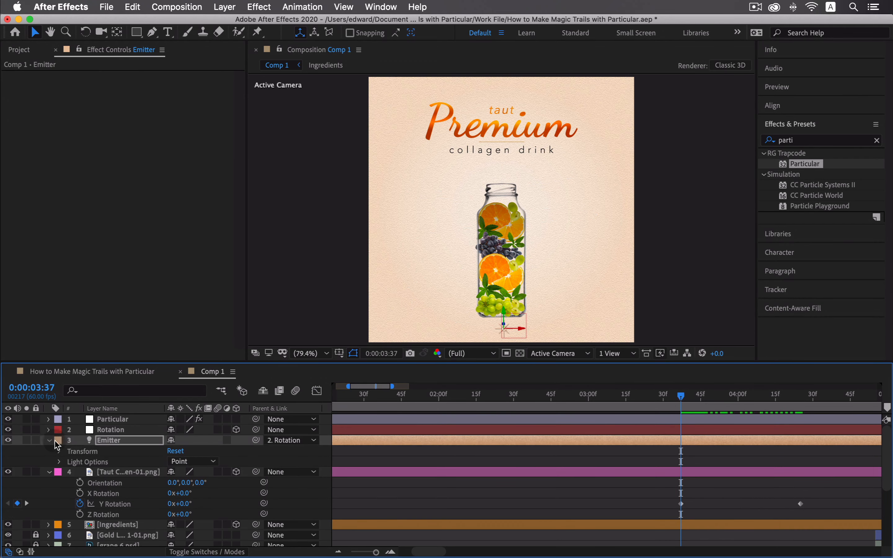
left_click(59, 461)
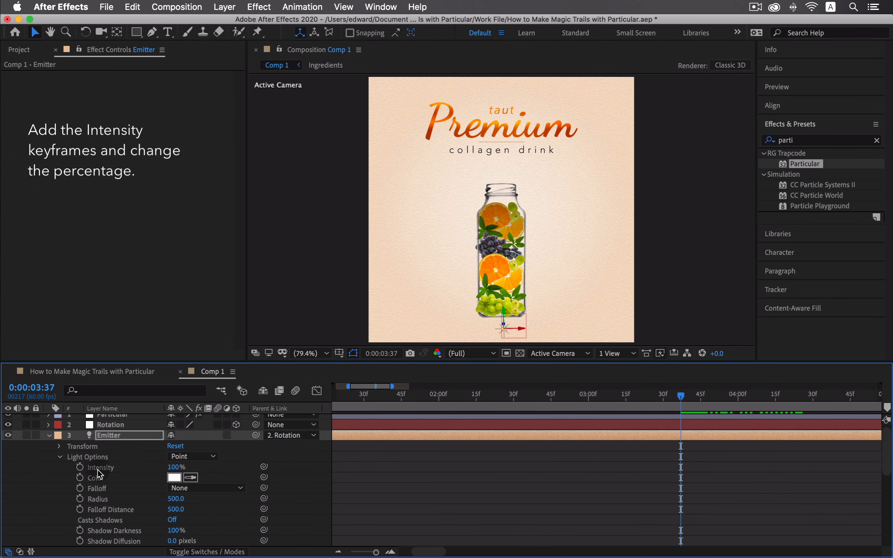
left_click(80, 467)
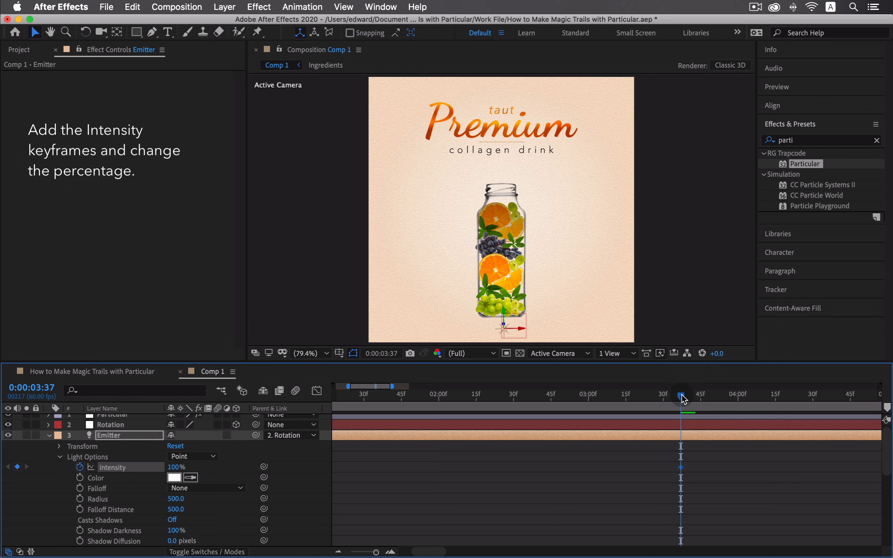
left_click_drag(682, 399, 692, 401)
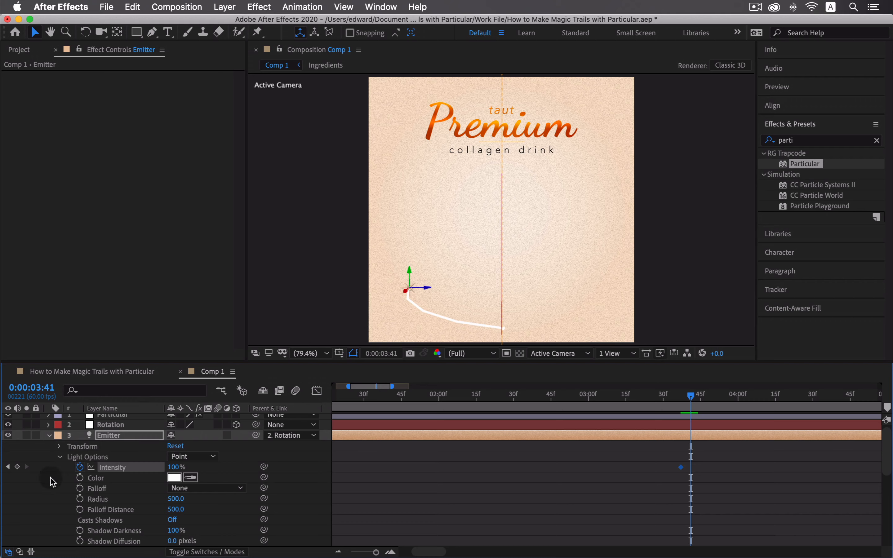
left_click(18, 467)
left_click_drag(692, 400, 681, 401)
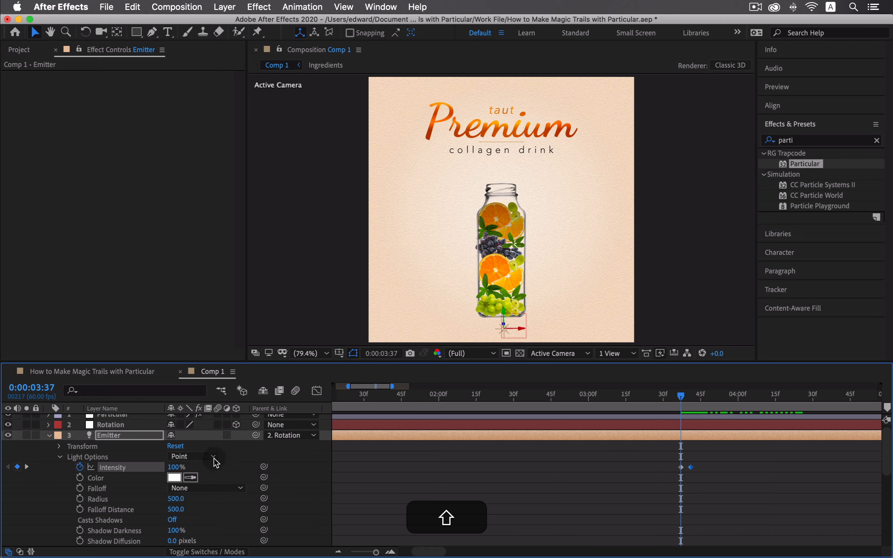
left_click(176, 467)
type("0")
key("Return")
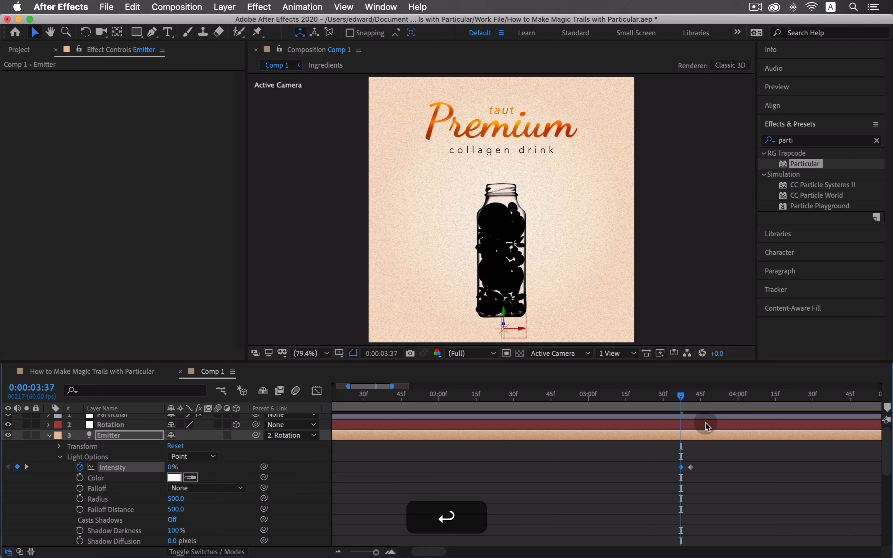
- Add Emitter Intensity keyframes of 100% at 0:00:04:22 and 0% at 0:00:04:25
left_click_drag(685, 400, 803, 405)
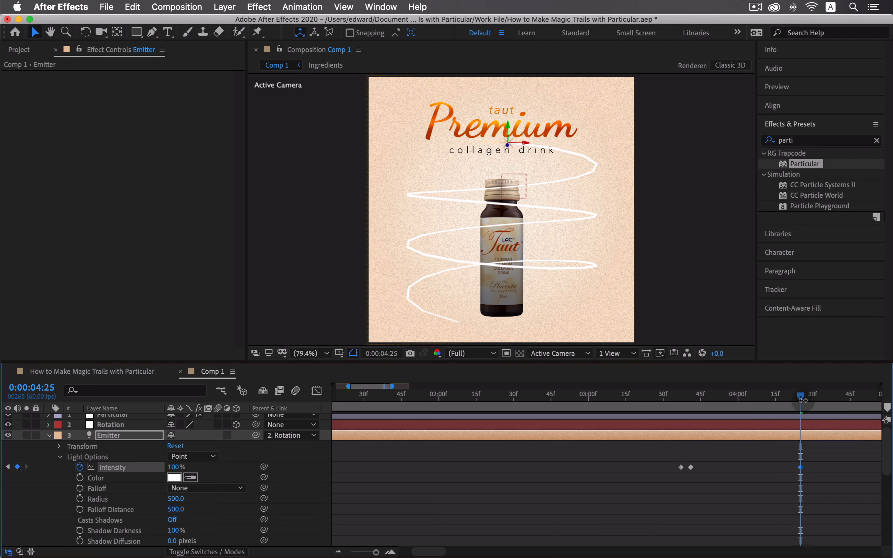
left_click_drag(803, 399, 796, 400)
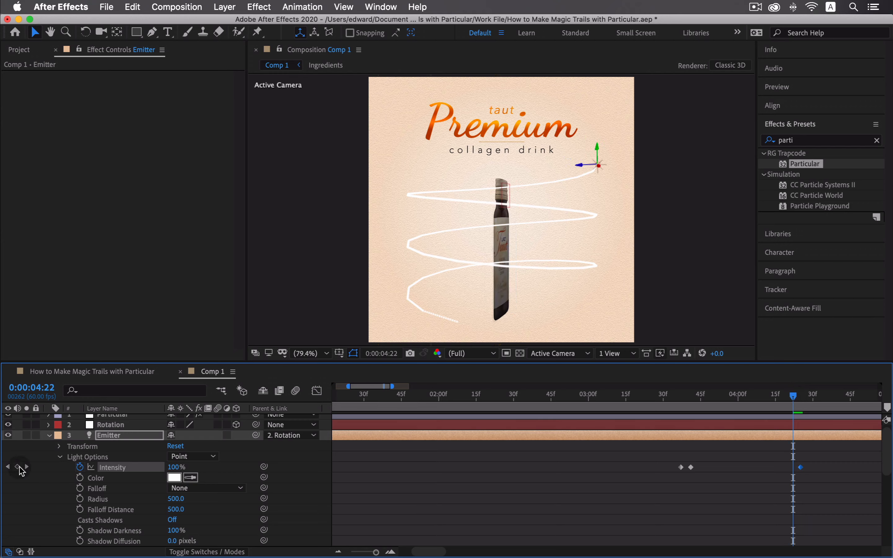
left_click_drag(797, 399, 803, 400)
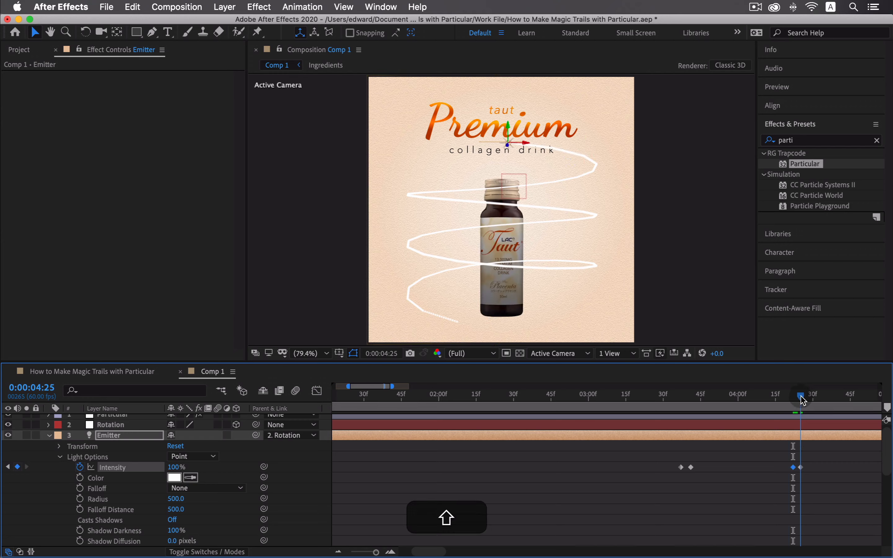
left_click(177, 467)
type("0")
key("Return")
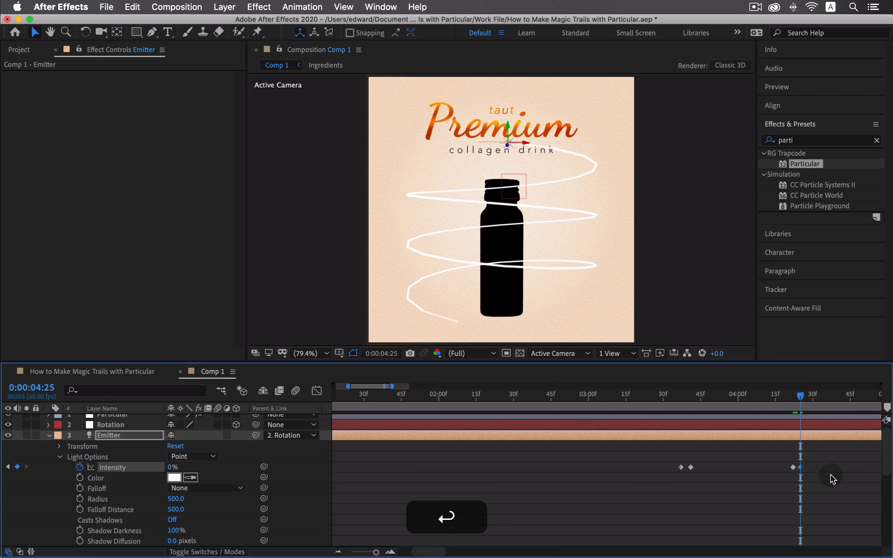
- Collapse the Emitter light's properties, hide the light layer and return to 0:00:03:37
mouse_move(804, 399)
left_mouse_down()
mouse_move(765, 398)
mouse_move(807, 398)
mouse_move(796, 408)
left_mouse_up()
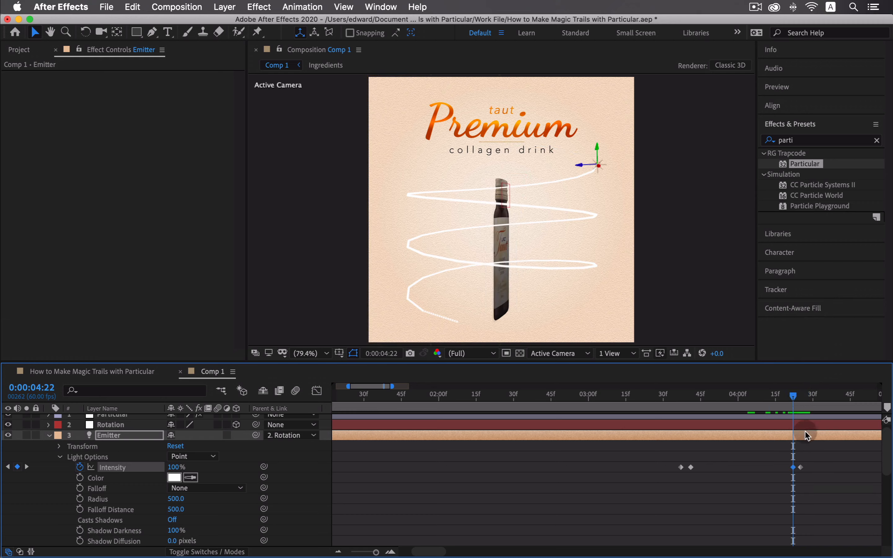
left_click_drag(793, 394, 727, 406)
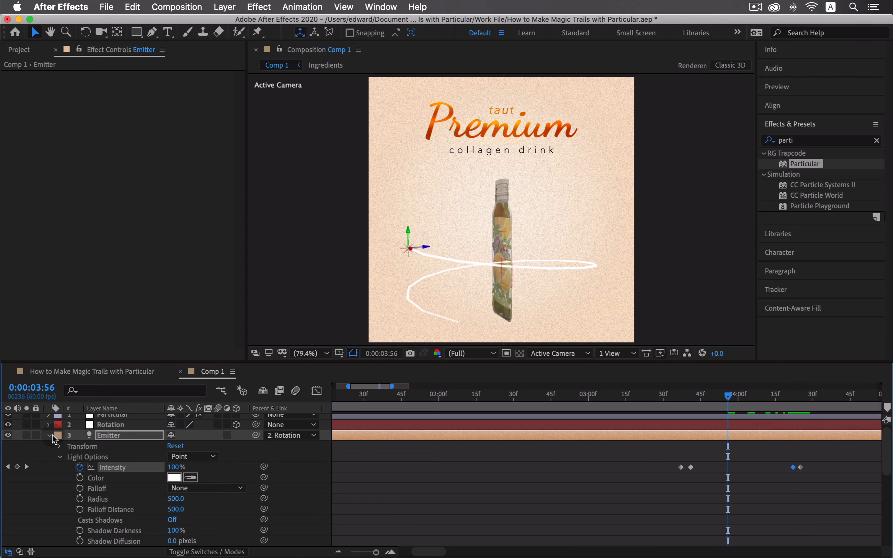
left_click(124, 436)
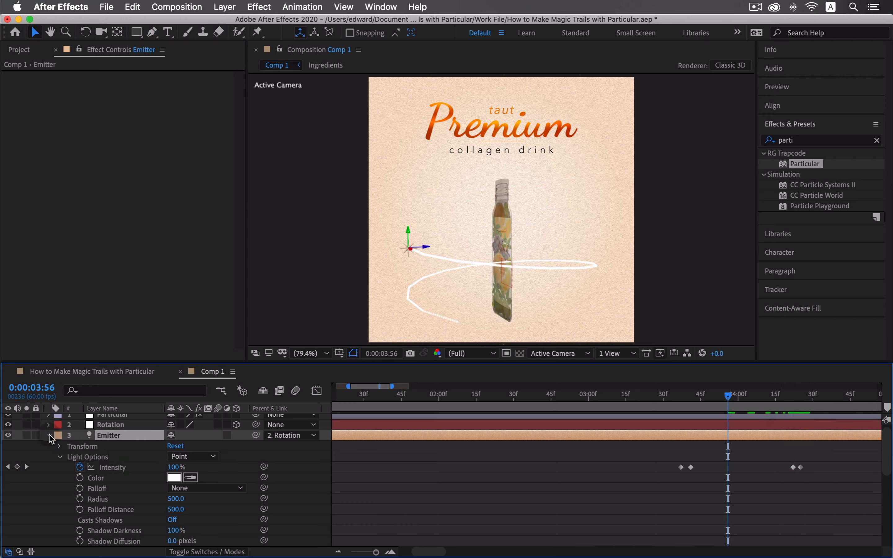
left_click(49, 435)
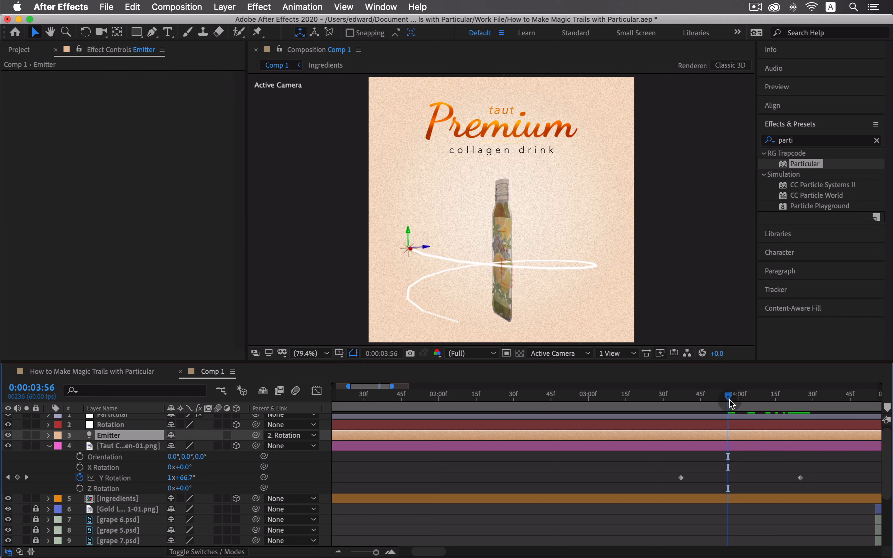
left_click(8, 436)
left_click_drag(724, 394, 683, 413)
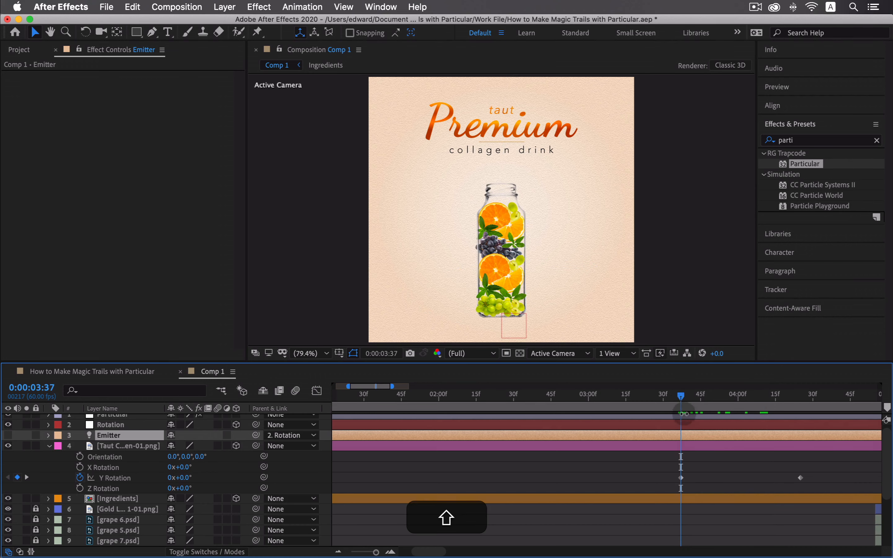
- Set the Particular emitter's Velocity to 350 and Velocity from Motion to 8%, and preview the trail up to 0:00:03:54
scroll(699, 419, "up", 1)
left_click(698, 420)
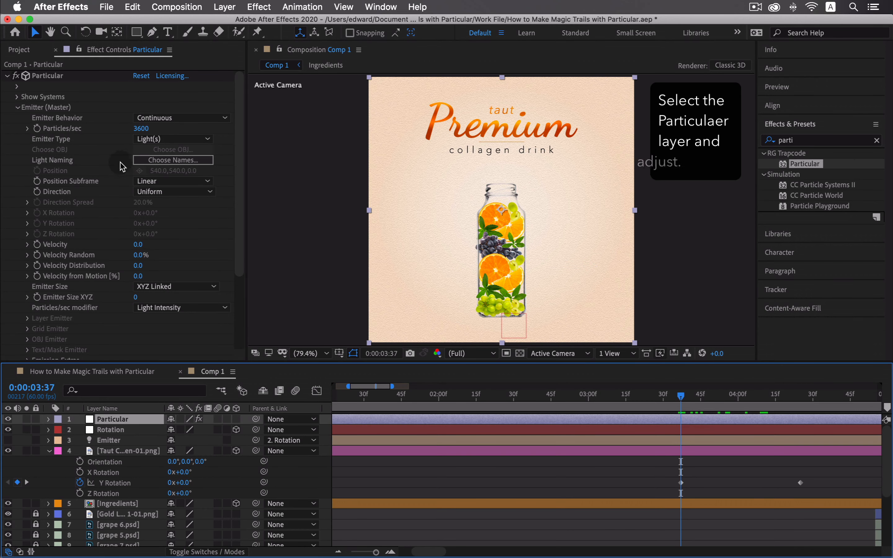
left_click(140, 245)
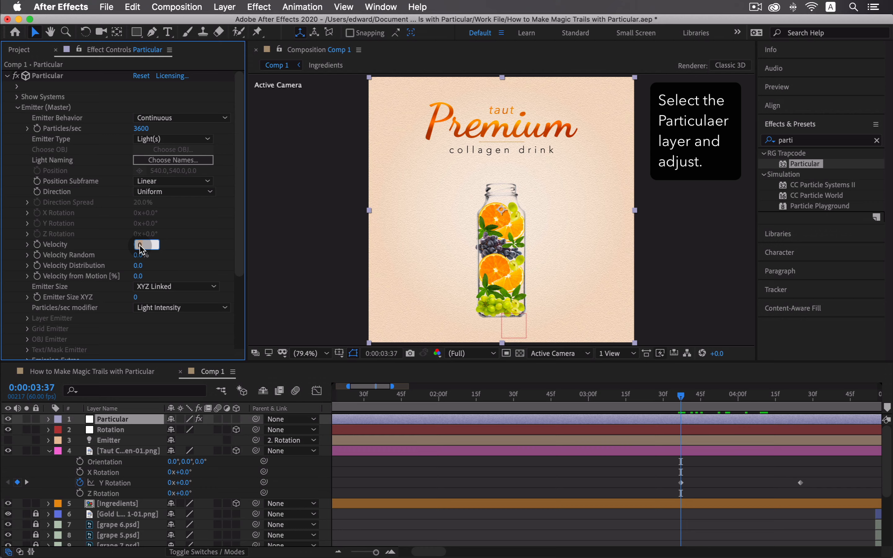
type("350")
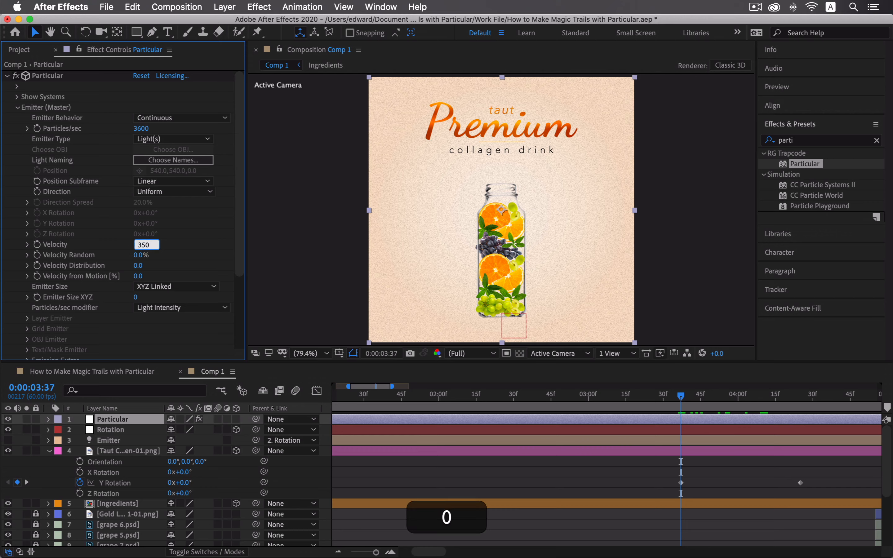
key("Tab")
key("Tab")
key("Tab")
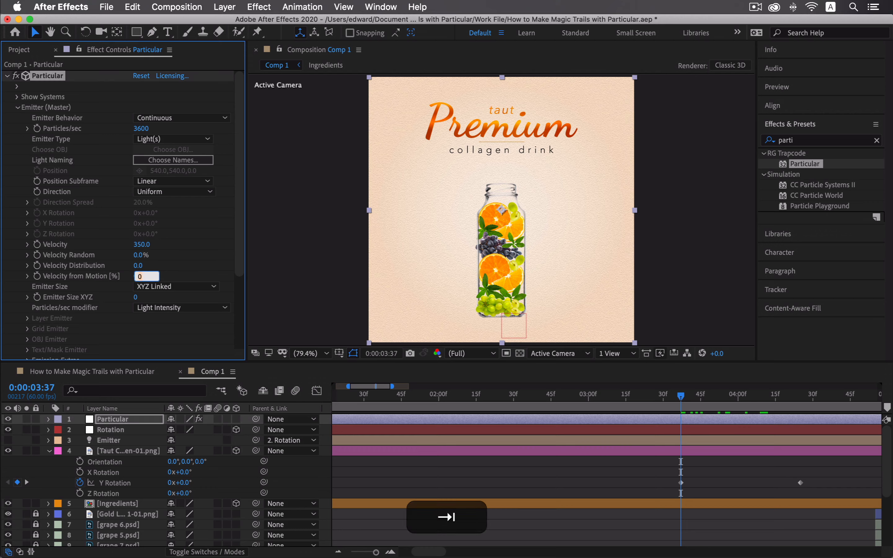
type("8")
left_click(805, 413)
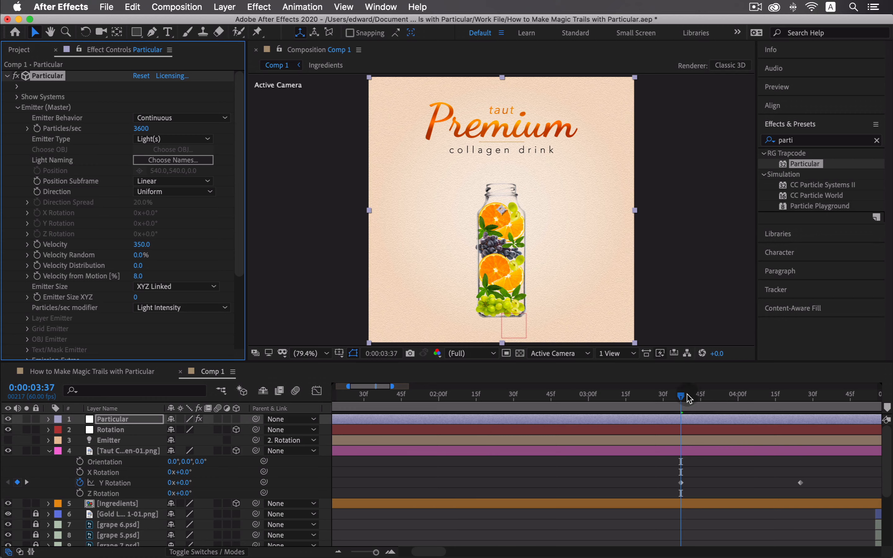
left_click_drag(688, 396, 711, 422)
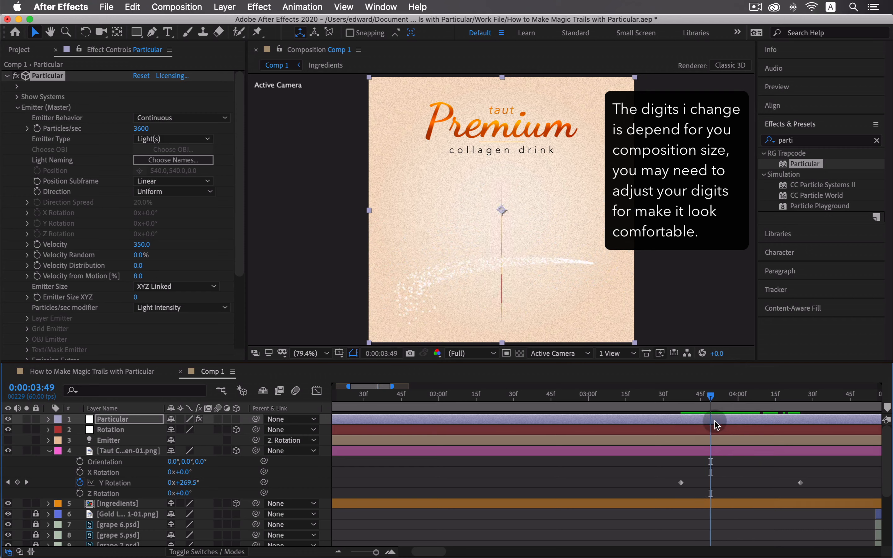
left_click(723, 398)
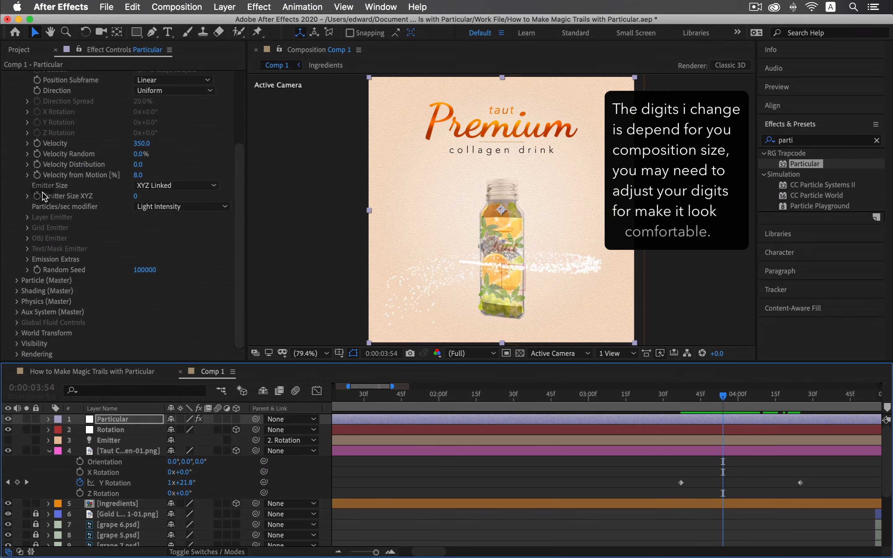
- Set the master particle's Life to 4 seconds, Life Random to 50% and Size to 4
left_click(17, 281)
scroll(44, 295, "down", 5)
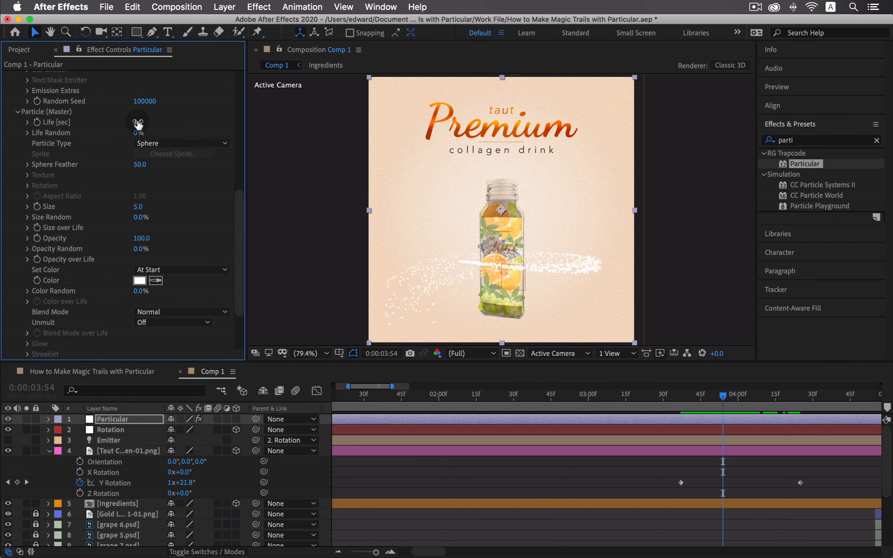
type("4")
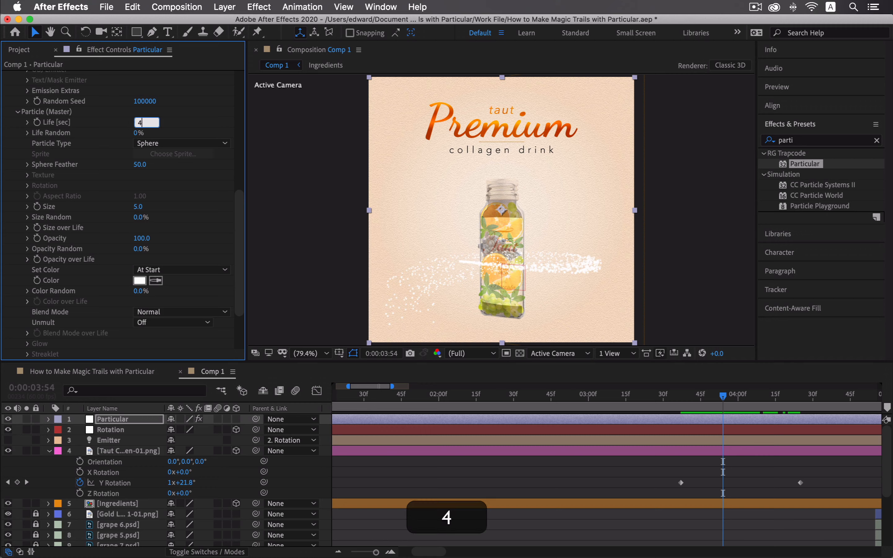
left_click(139, 133)
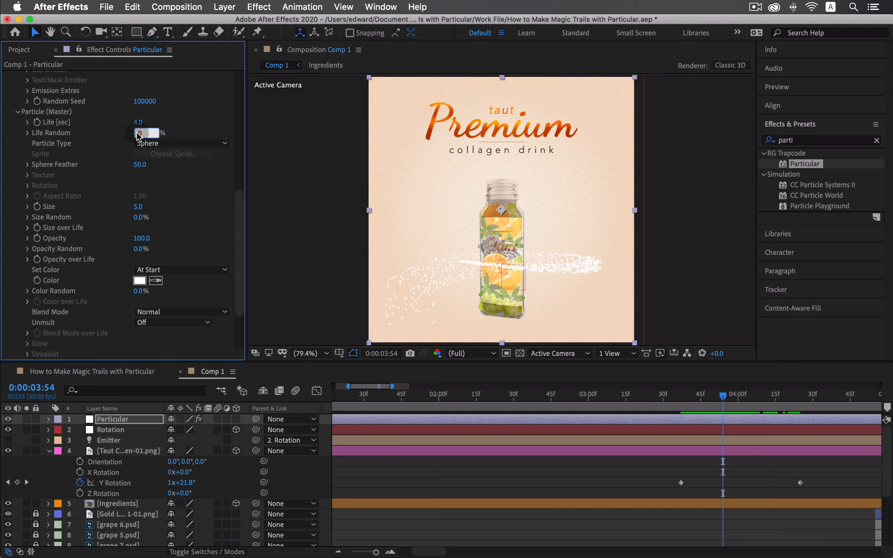
type("50")
left_click(139, 207)
type("4")
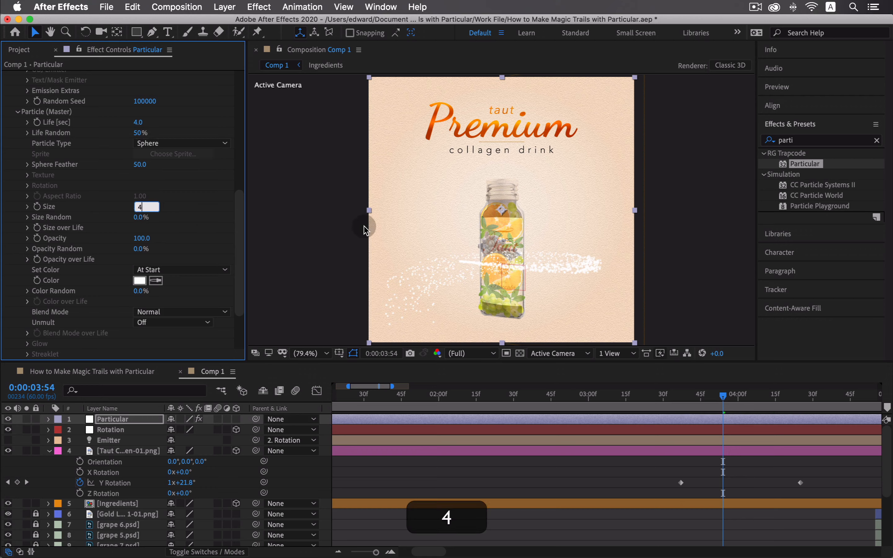
key("Return")
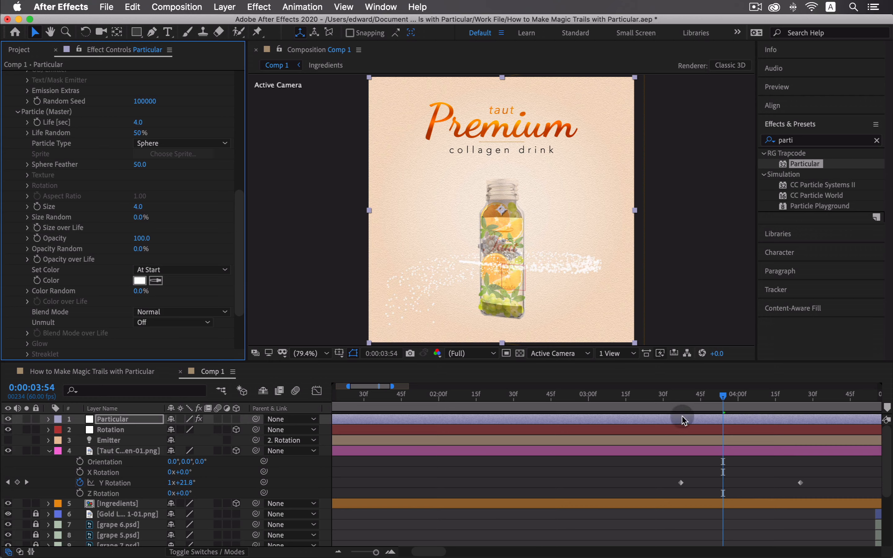
- Try solid red D80000 as the particle color and undo the change
scroll(40, 178, "down", 4)
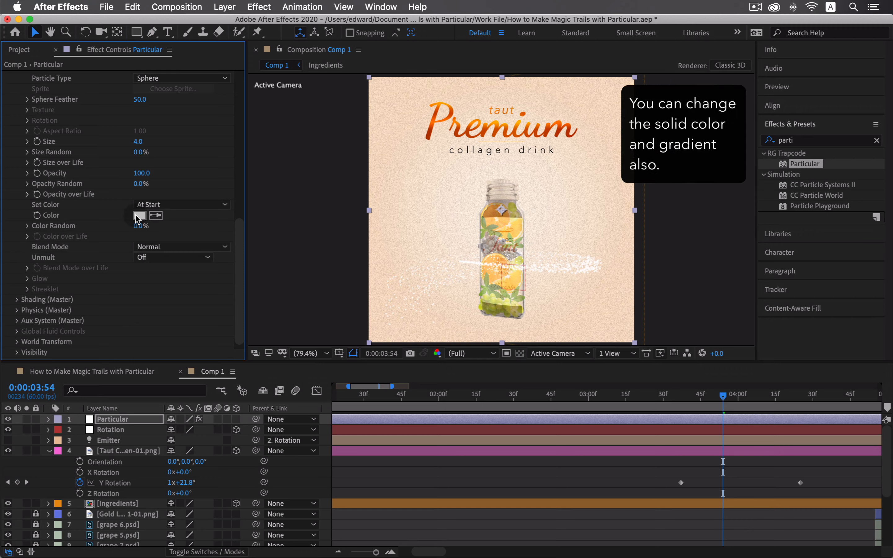
left_click(139, 216)
left_click(257, 229)
left_click(266, 212)
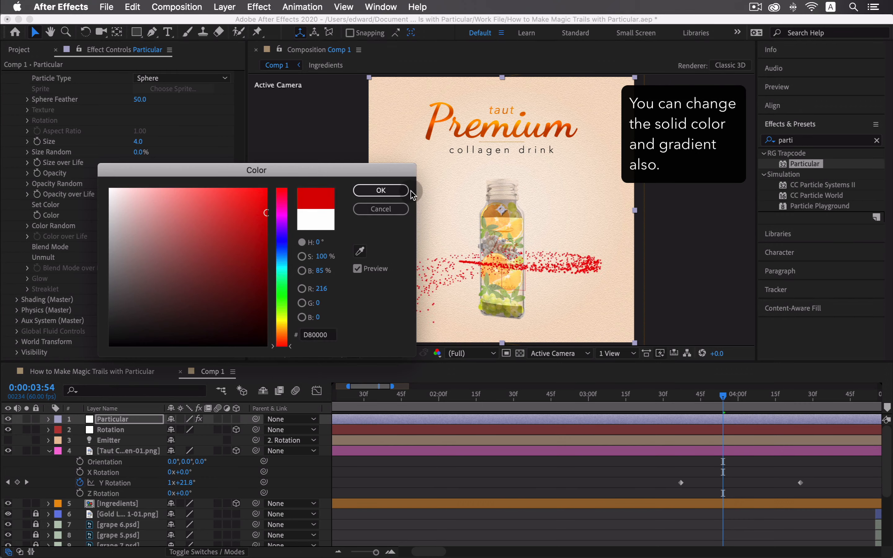
left_click(400, 191)
key("super+z")
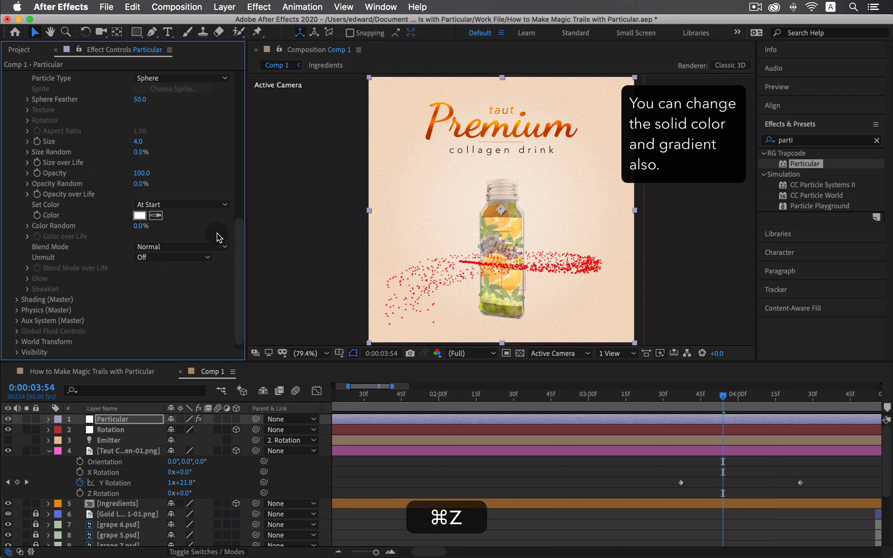
- Try coloring the particles with Random from Gradient using the white-cyan-blue Color over Life preset
left_click(207, 205)
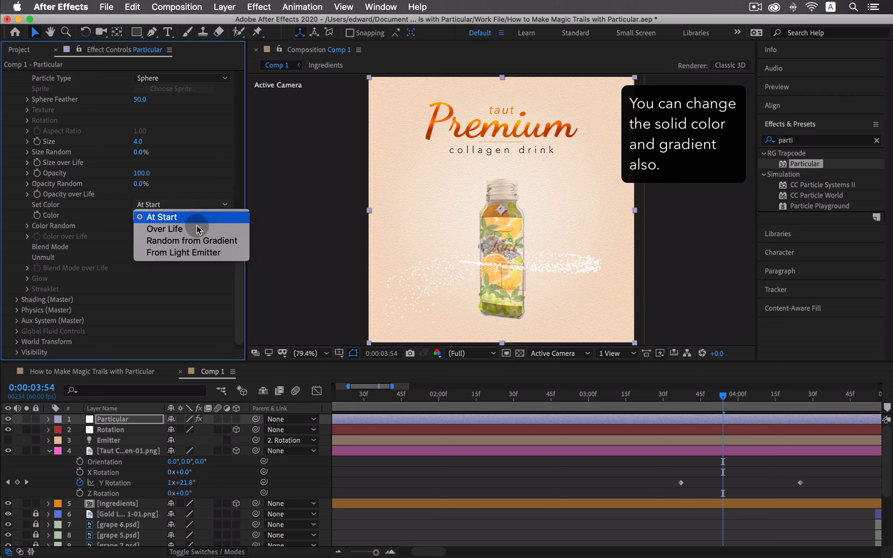
left_click(219, 240)
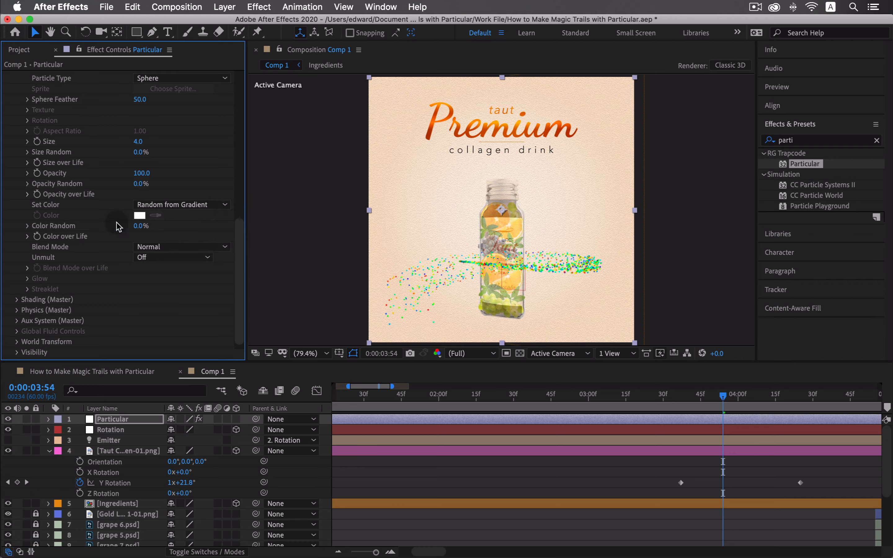
left_click(28, 236)
scroll(110, 266, "down", 1)
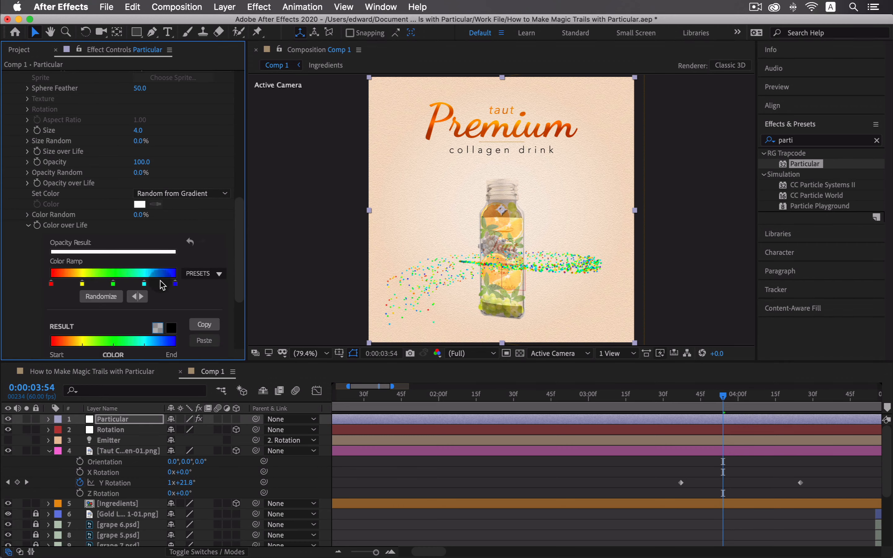
left_click(209, 276)
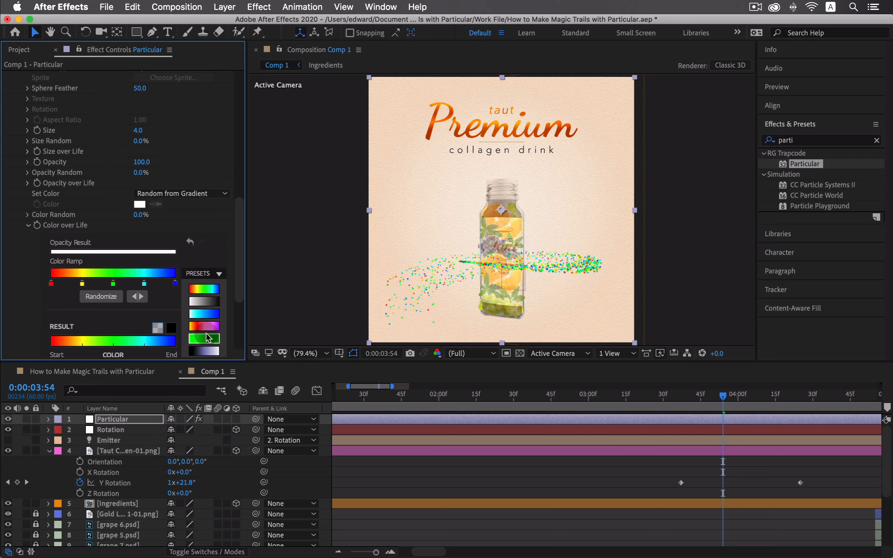
left_click(208, 317)
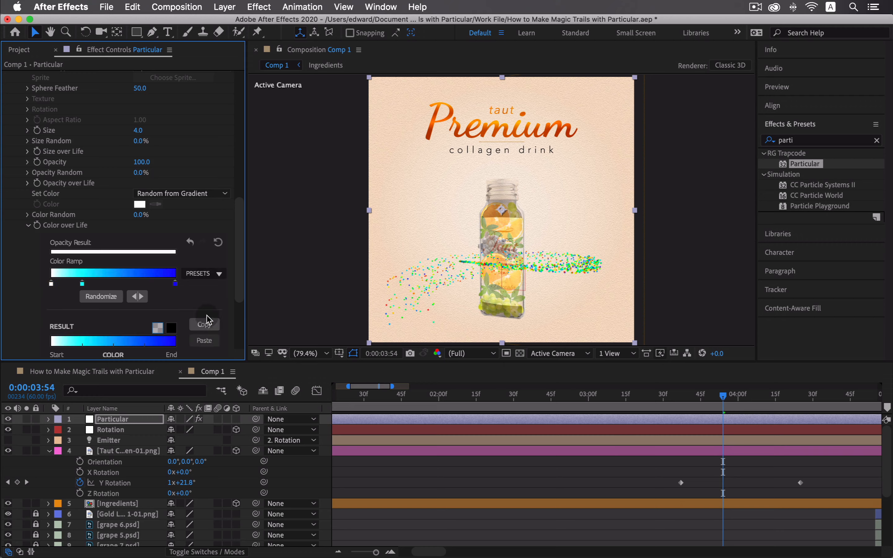
- Recolor the gradient's blue stop to red FF0014 and its cyan stop to yellow FCFF00, and preview the trail
double_click(176, 284)
left_click_drag(285, 241, 289, 183)
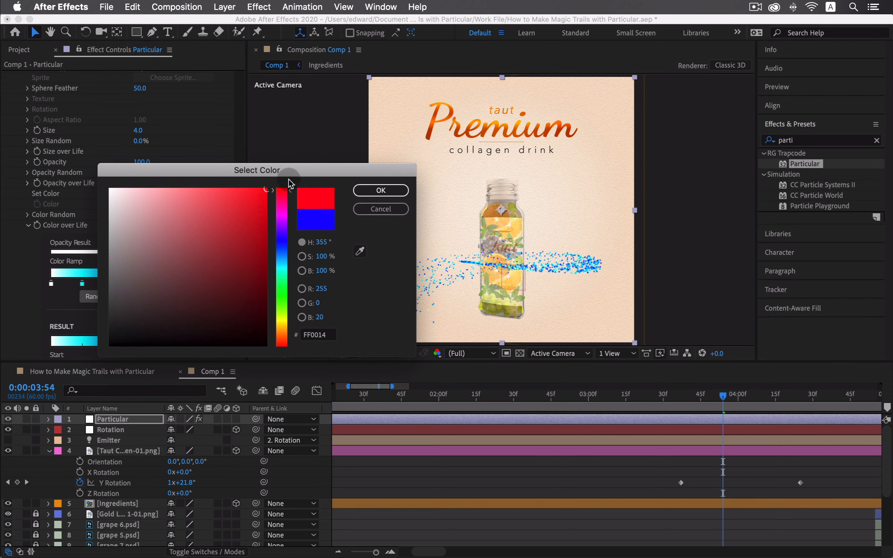
left_click(377, 190)
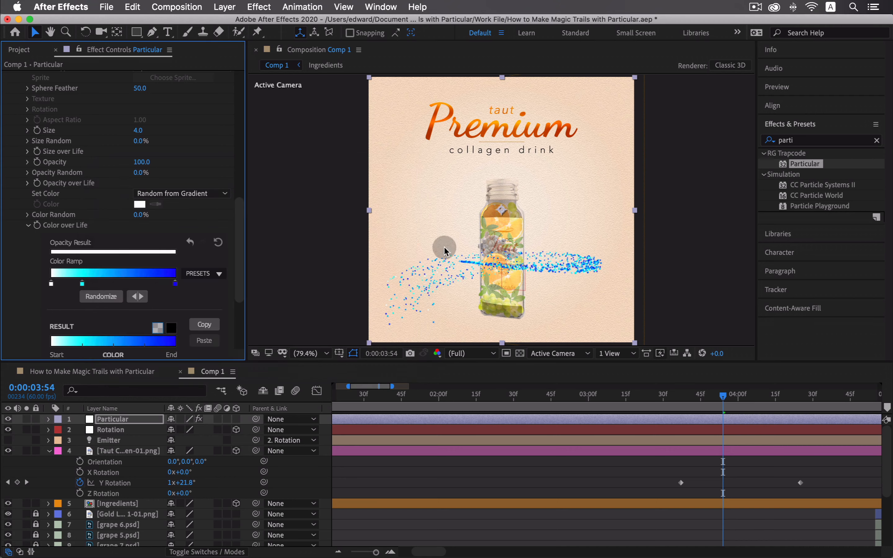
double_click(83, 285)
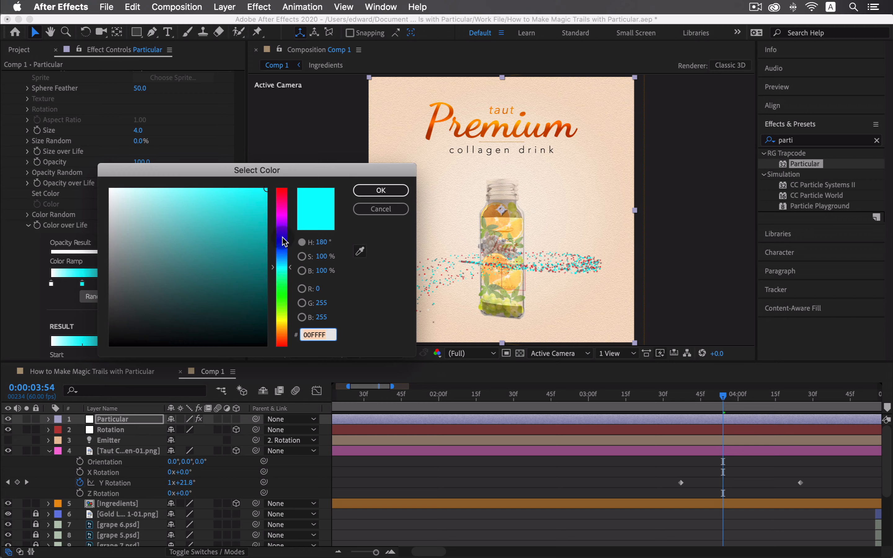
left_click_drag(285, 242, 282, 319)
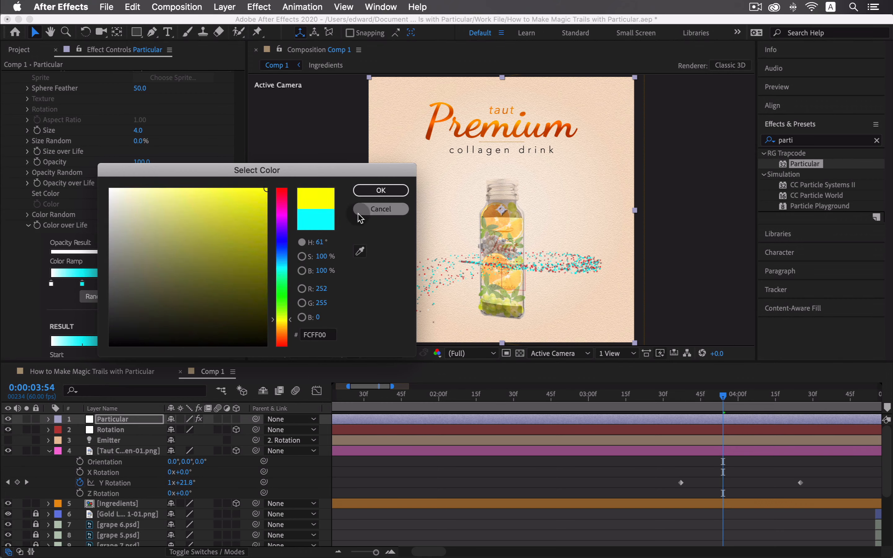
left_click(380, 191)
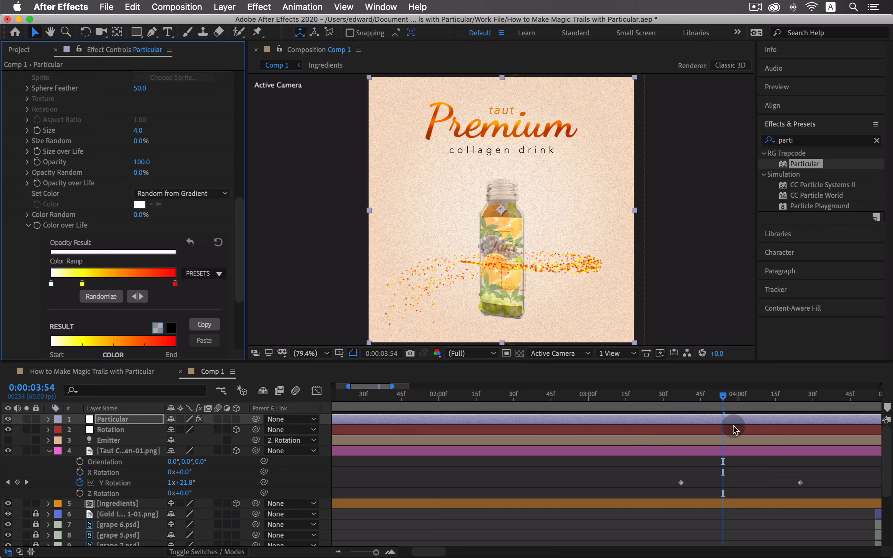
mouse_move(721, 394)
left_mouse_down()
mouse_move(710, 401)
mouse_move(747, 403)
mouse_move(730, 407)
left_mouse_up()
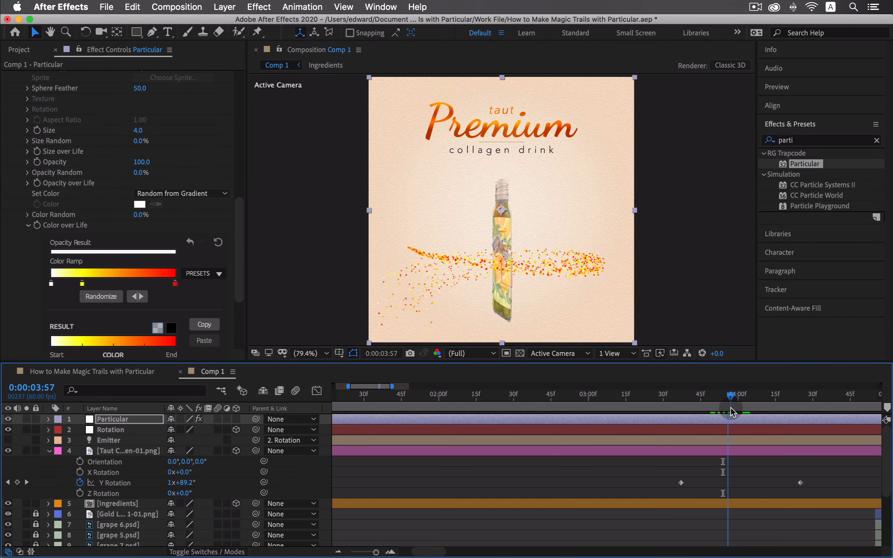
- Reset the Color over Life gradient and return Set Color to At Start with the white particle color
left_click(218, 241)
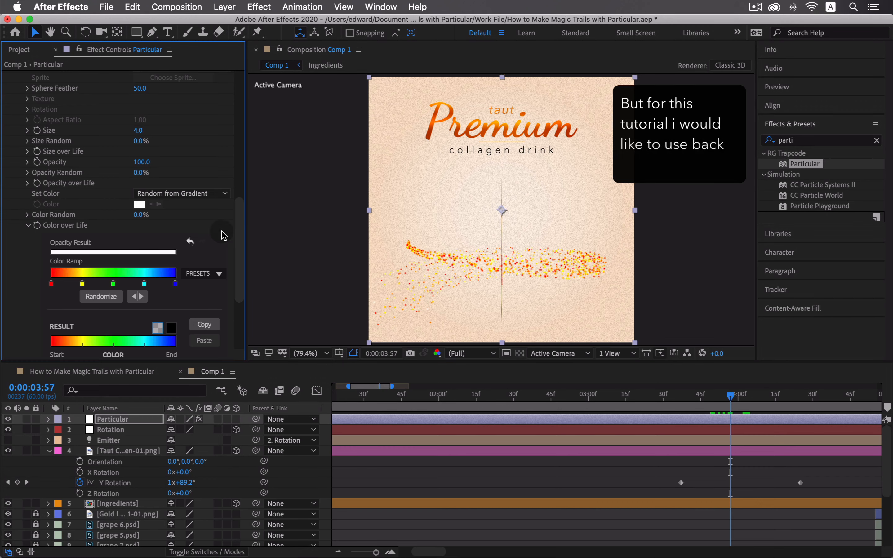
left_click(211, 195)
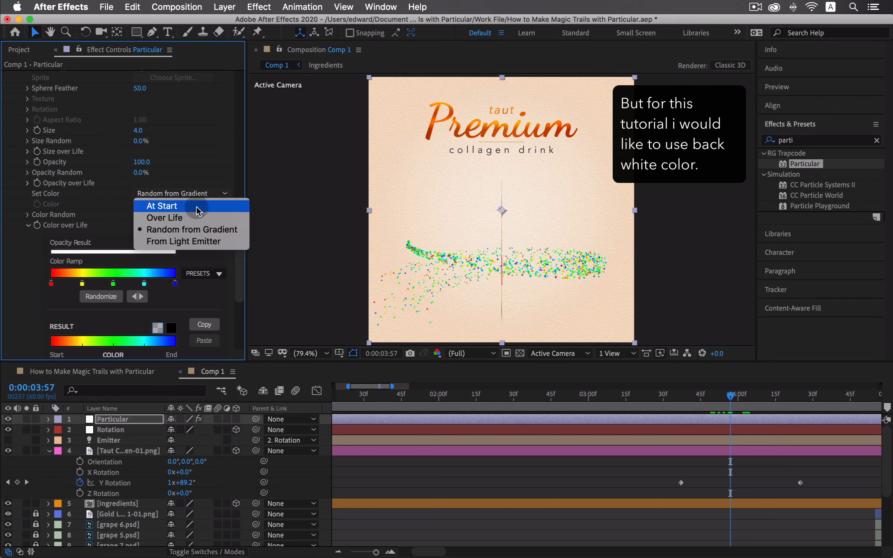
left_click(194, 211)
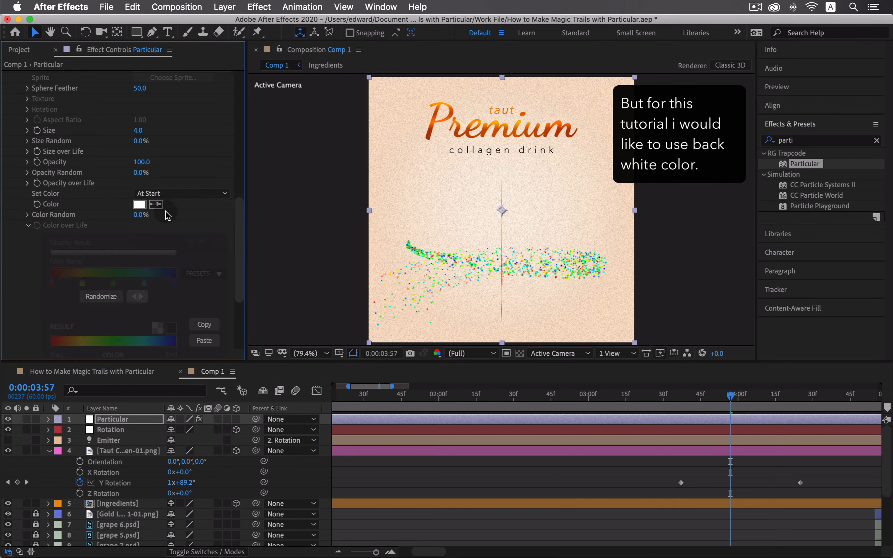
left_click(27, 224)
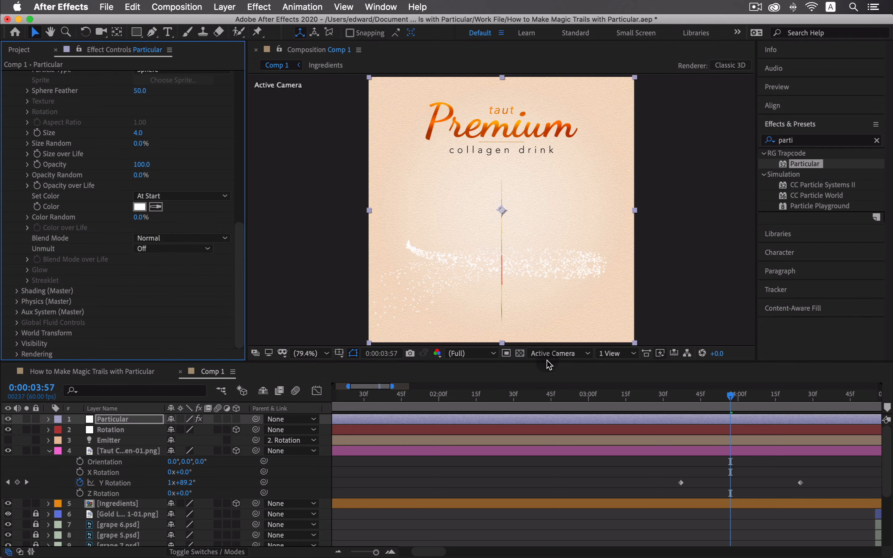
- At 0:00:03:59, set the particle physics' Gravity to 400 and Physics Time Factor to 0.6
left_click(736, 397)
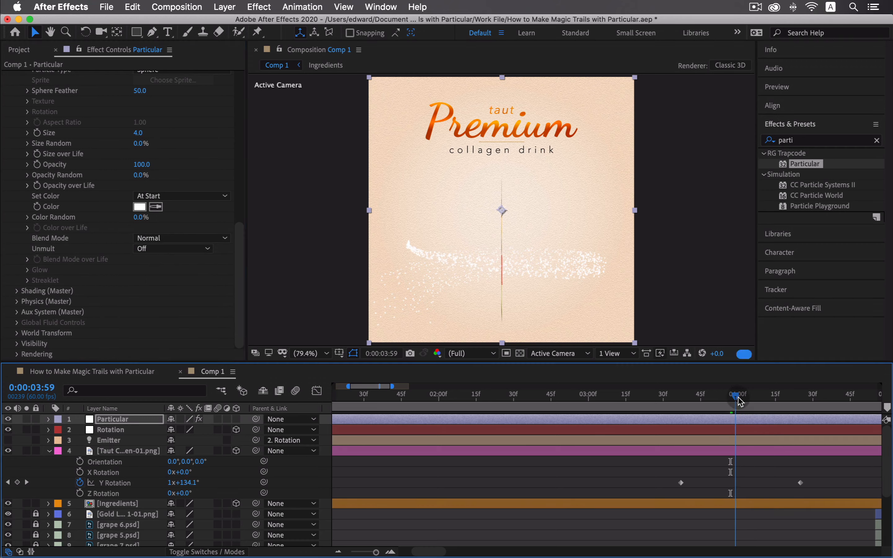
left_click(17, 302)
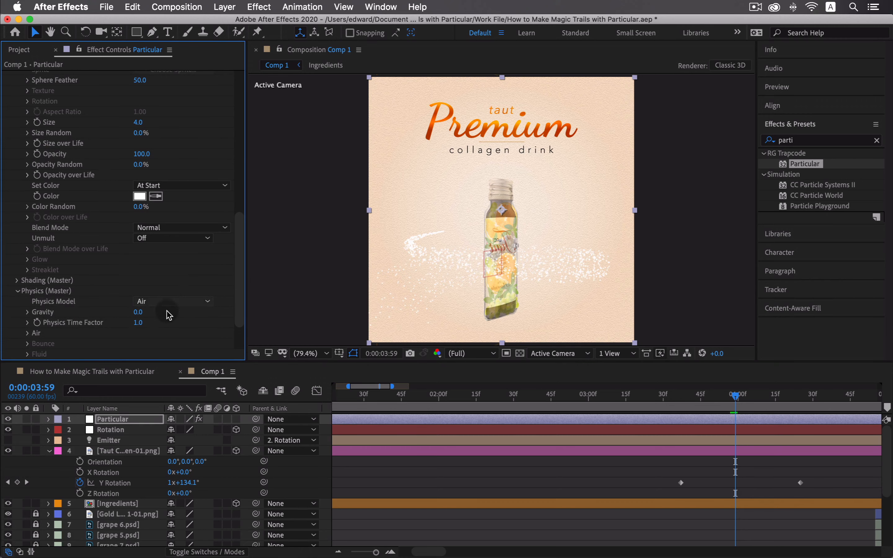
type("400")
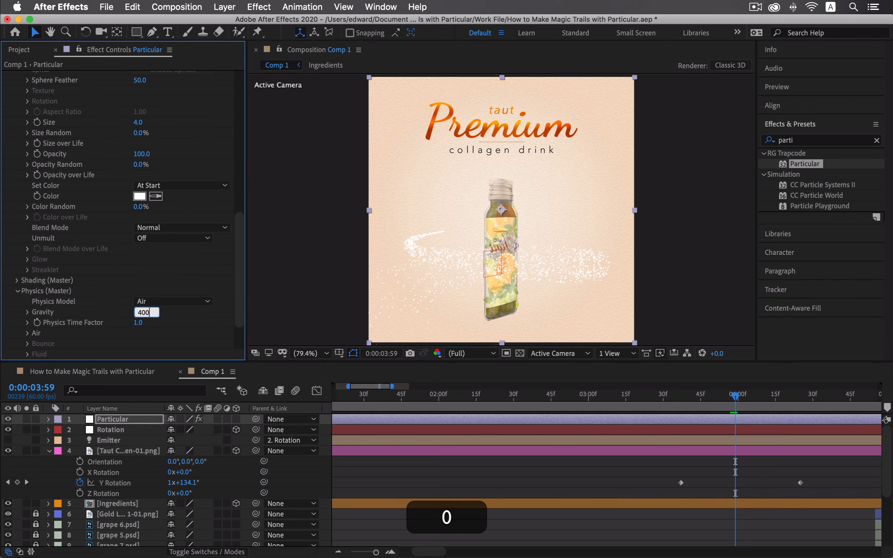
left_click(138, 323)
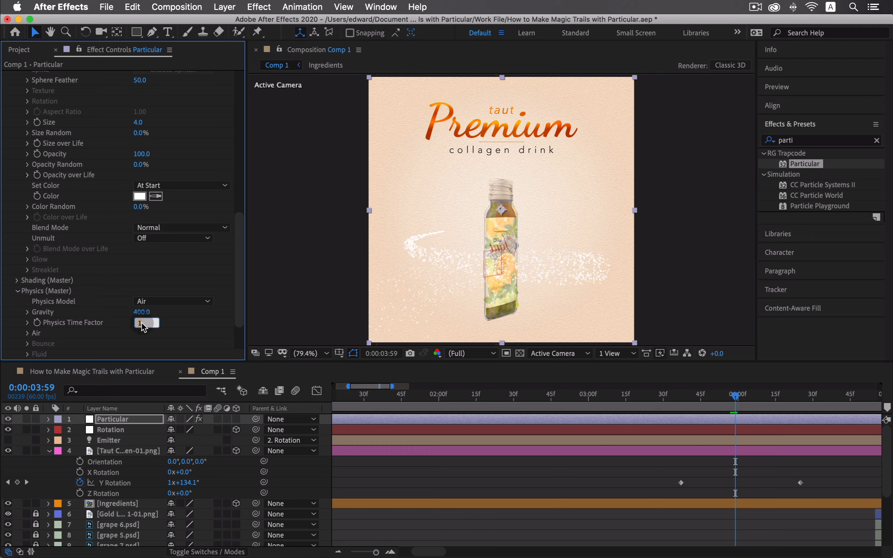
type("0.6")
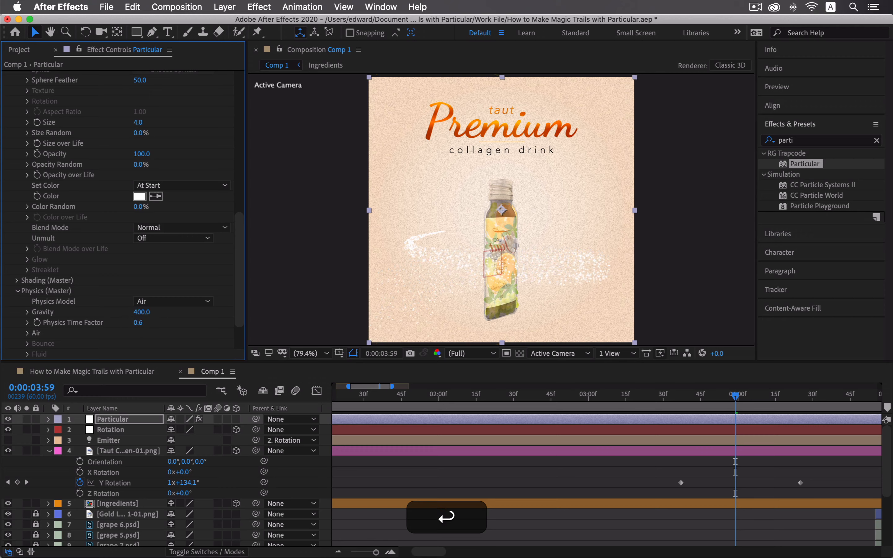
- Check the trail around the bottle by scrubbing, and set the Rotation null's scale to 80%
left_click(713, 395)
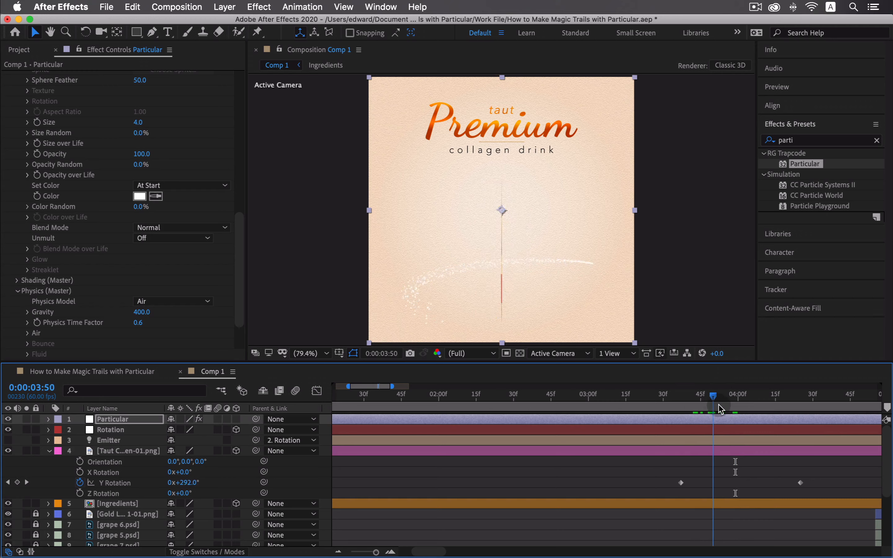
left_click_drag(718, 405, 748, 406)
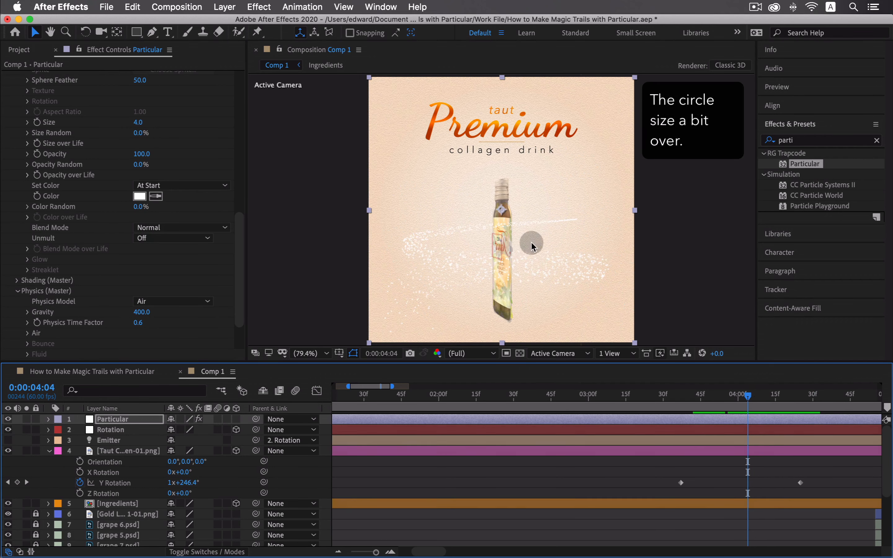
left_click(726, 431)
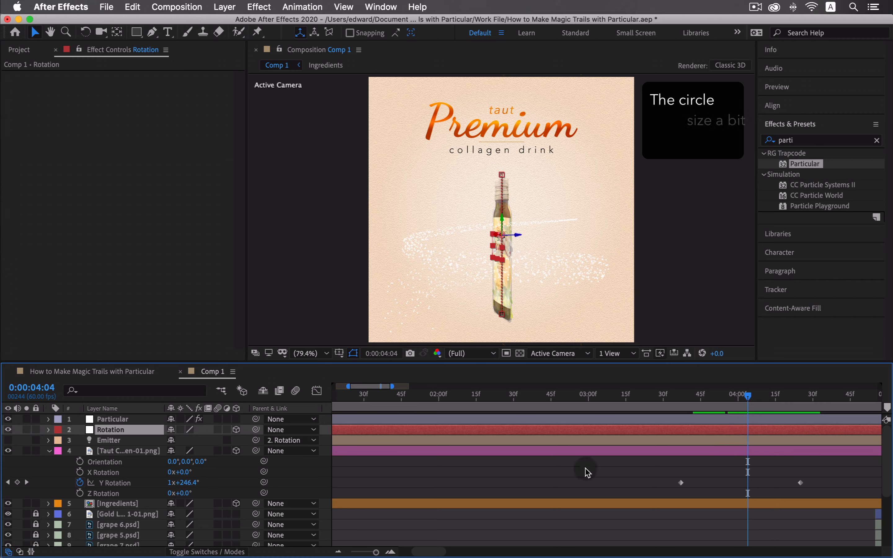
left_click(48, 430)
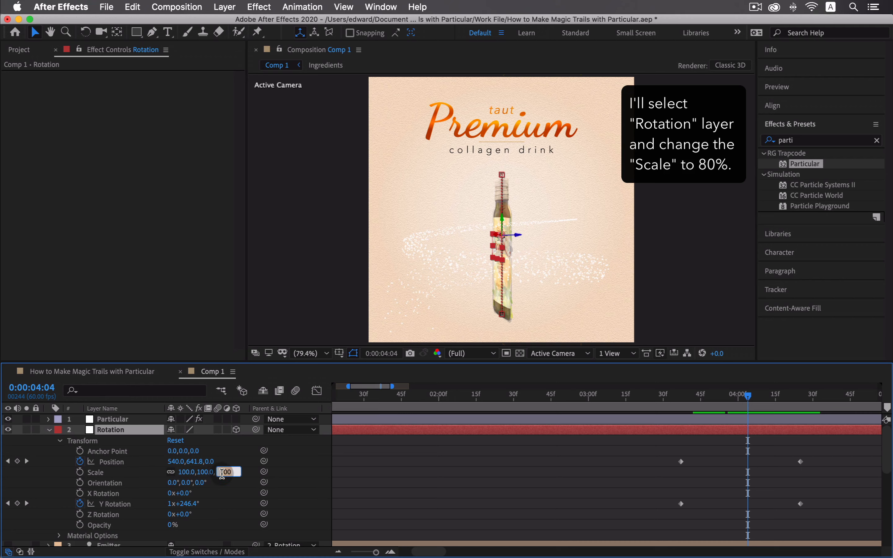
type("80")
key("Return")
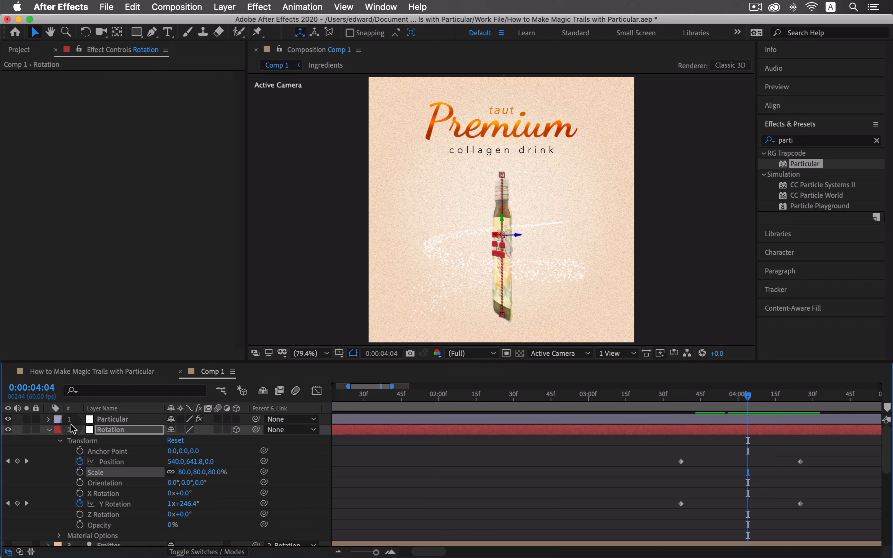
left_click(49, 429)
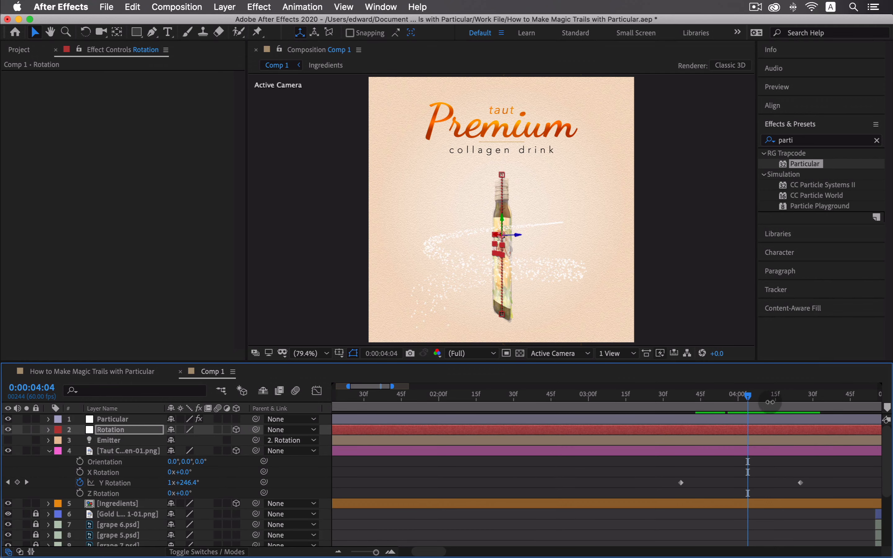
- Add a 100% Opacity keyframe to the Particular layer at 0:00:04:37
left_click_drag(748, 396, 745, 424)
scroll(789, 487, "right", 10)
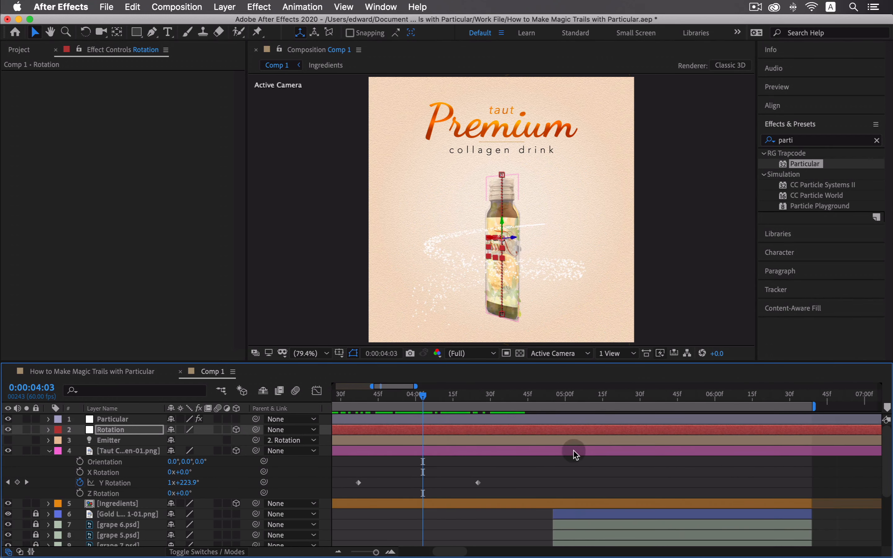
left_click_drag(420, 393, 505, 404)
left_click(518, 420)
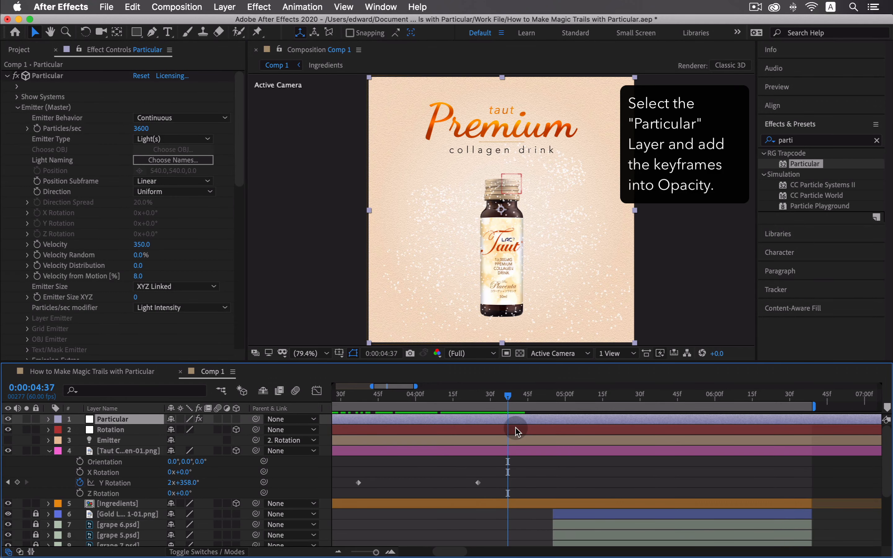
left_click(49, 419)
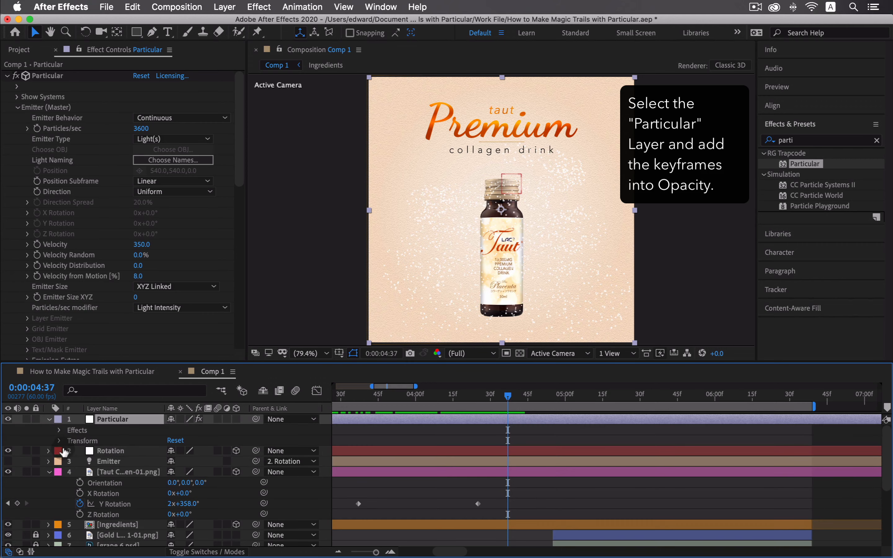
left_click(60, 441)
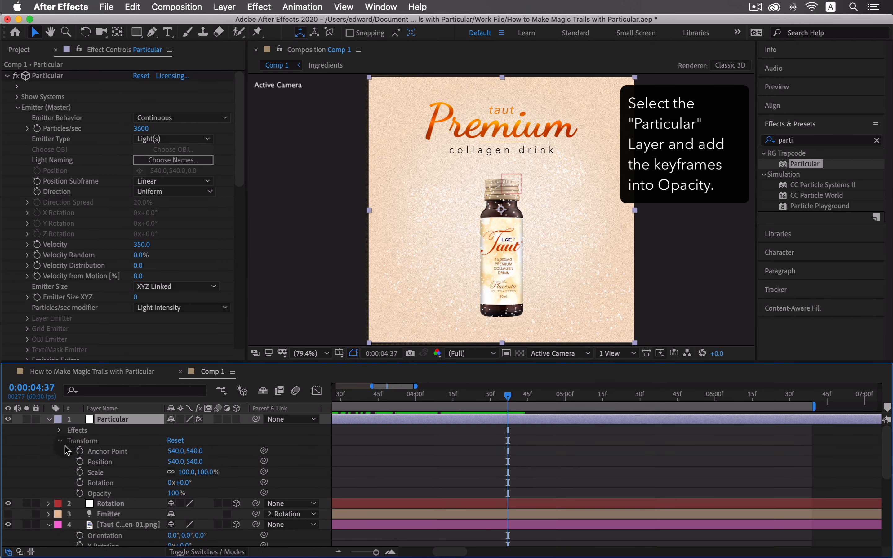
left_click(80, 493)
- Add a second Opacity keyframe at 0:00:05:37 that fades out the particles, and move the first one to about 0:00:04:57
left_click_drag(508, 397, 656, 407)
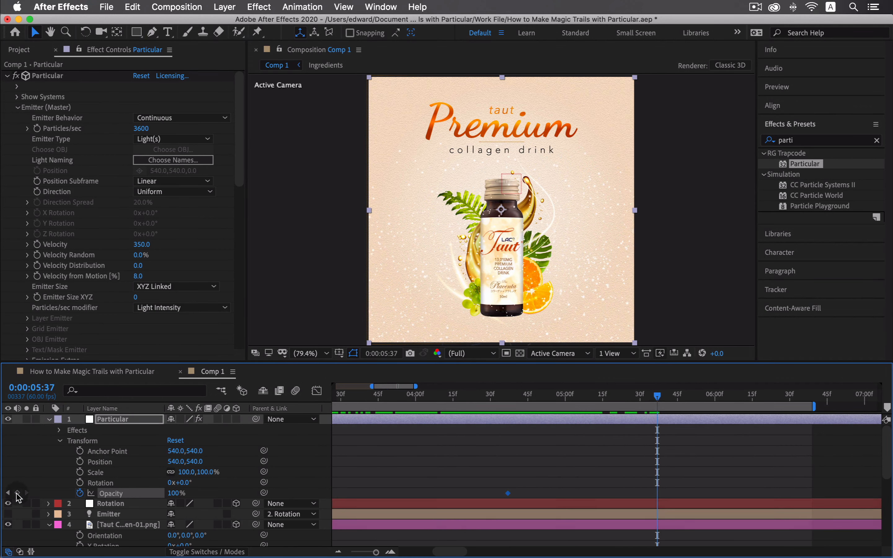
left_click_drag(508, 493, 558, 494)
left_click(520, 397)
left_click_drag(521, 401, 660, 411)
- Play back the bottle spin and particle fade-out, and collapse the Particular layer's properties
key("space")
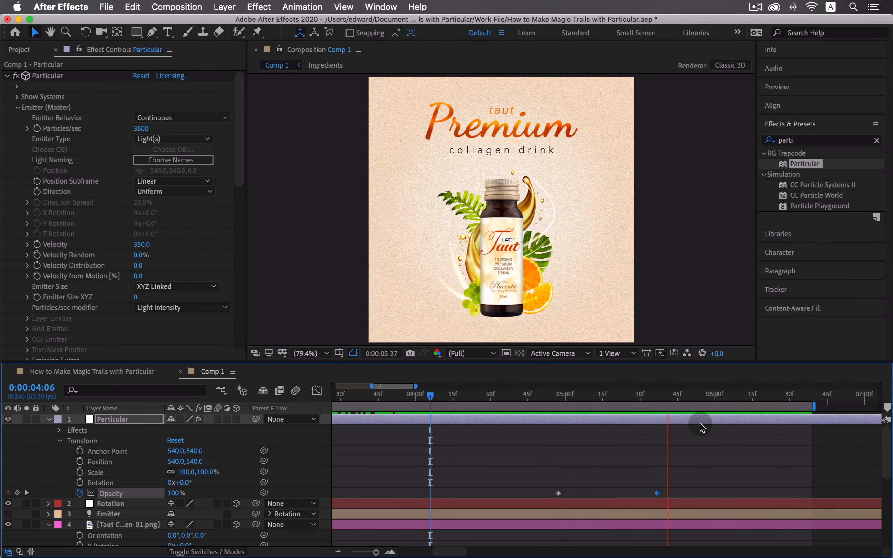
key("space")
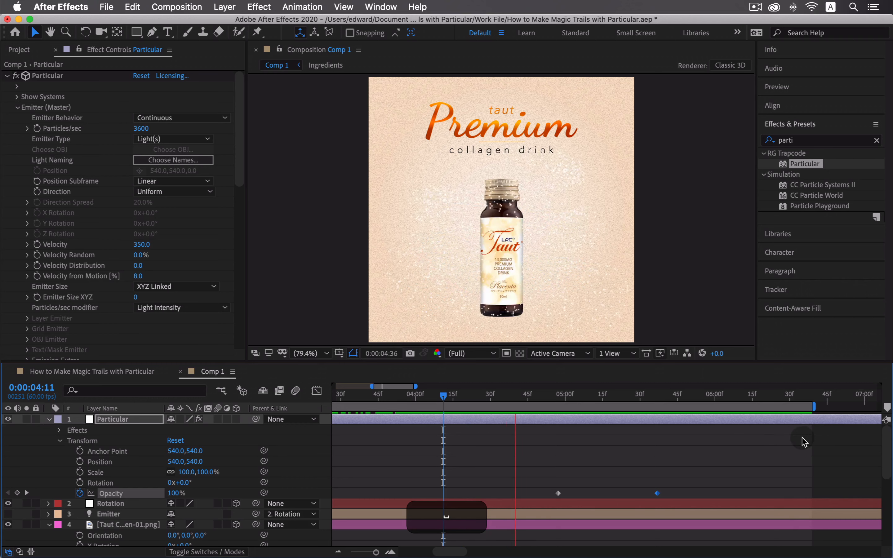
key("space")
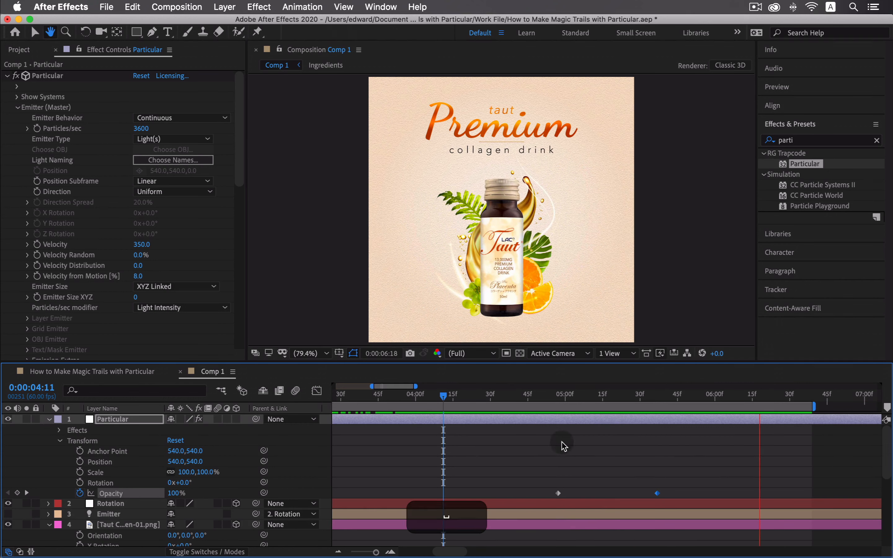
left_click(48, 420)
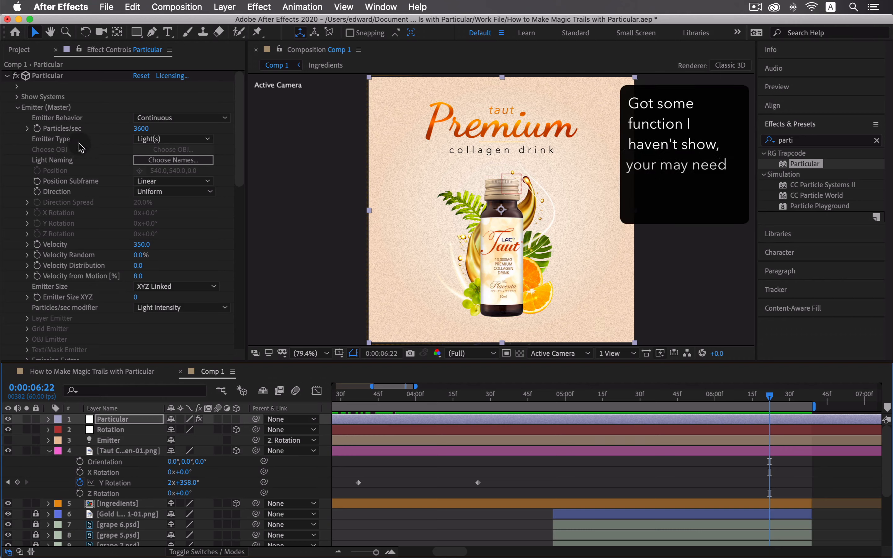
- Review the Particular effect's emitter, particle and physics settings down to its rendering group
scroll(83, 240, "down", 10)
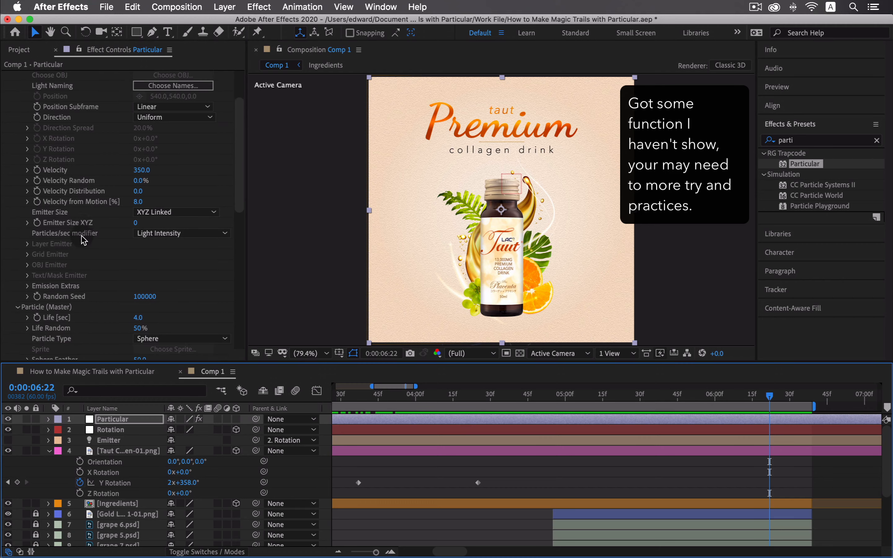
scroll(45, 279, "down", 10)
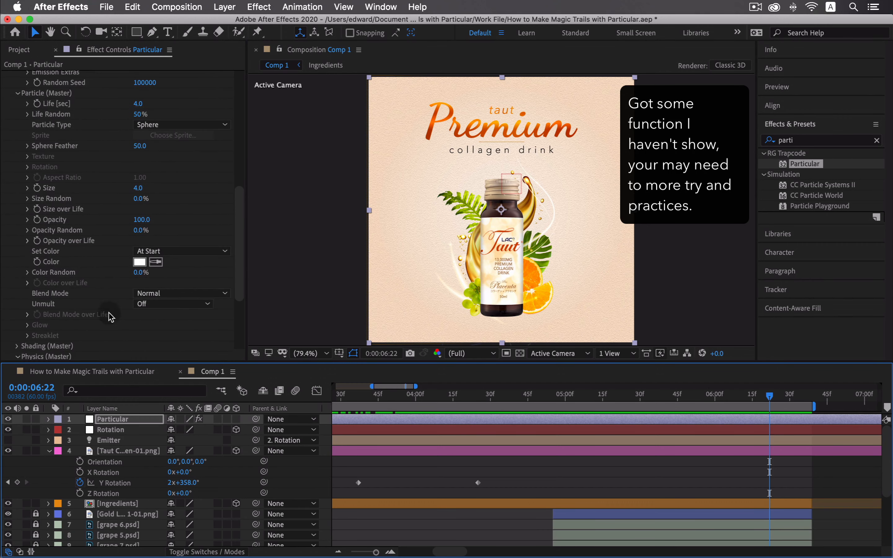
scroll(48, 303, "down", 1)
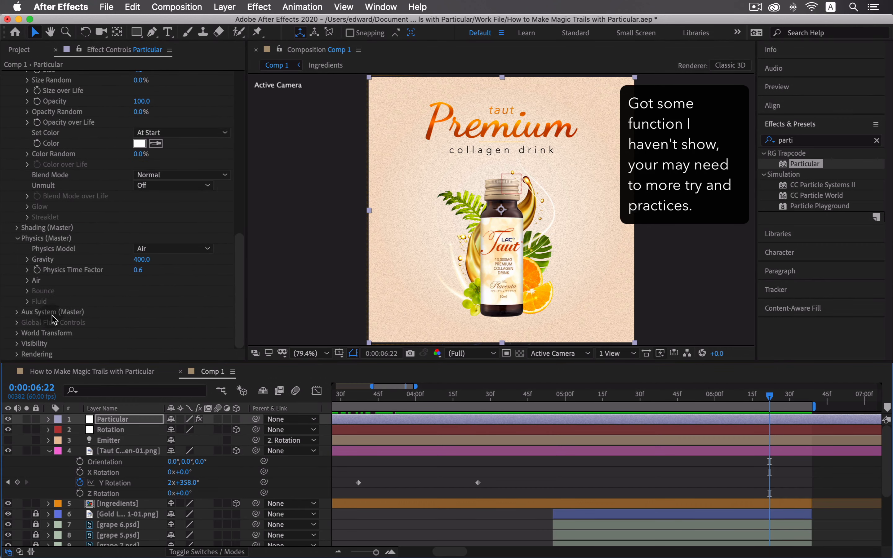
scroll(54, 318, "up", 20)
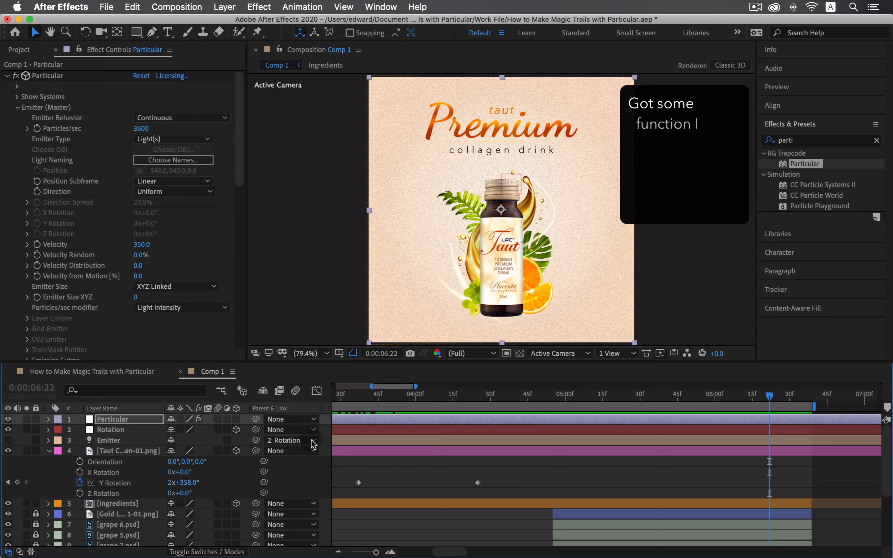
- Collapse the bottle layer's properties and scrub between 0:00:05:13 and 0:00:05:29 to examine how the ingredients move out from behind the bottle
left_click_drag(681, 401, 620, 399)
left_click(635, 409)
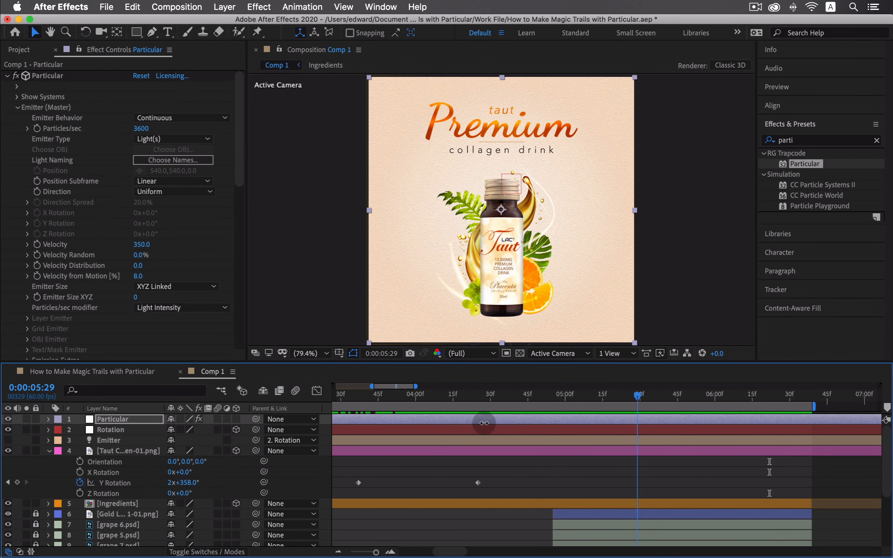
left_click(49, 451)
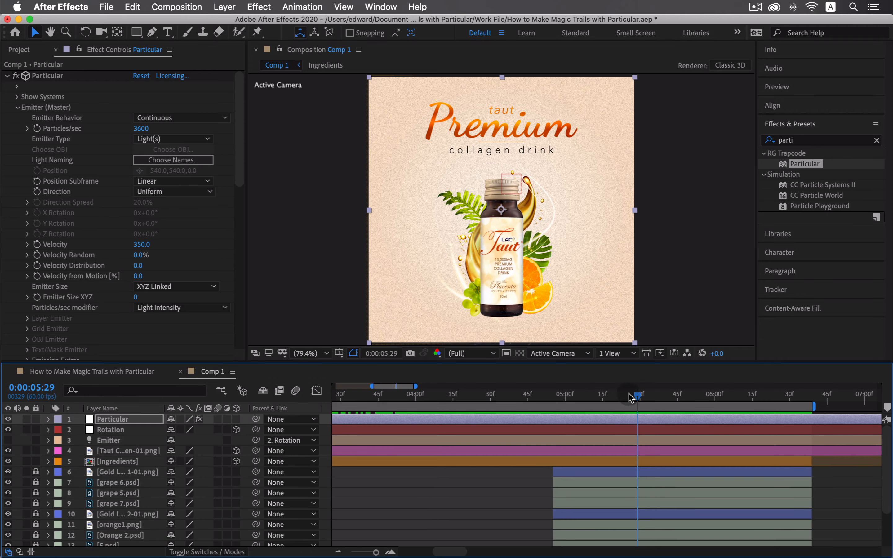
left_click_drag(630, 398, 597, 410)
left_click(650, 443)
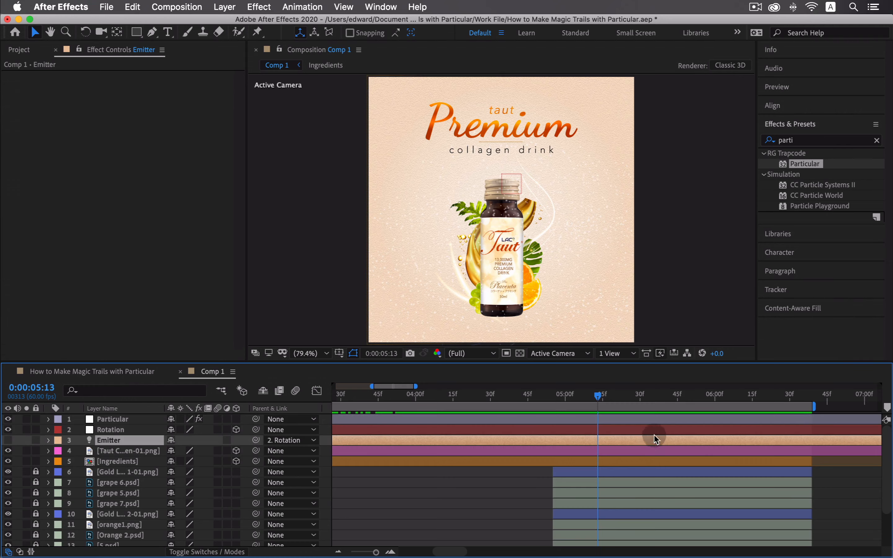
left_click(851, 500)
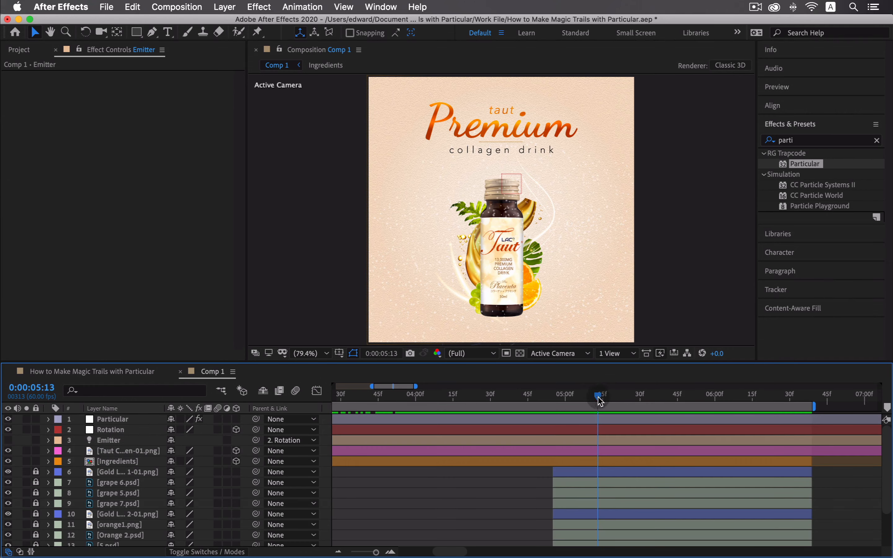
mouse_move(598, 401)
left_mouse_down()
mouse_move(590, 400)
mouse_move(607, 400)
left_mouse_up()
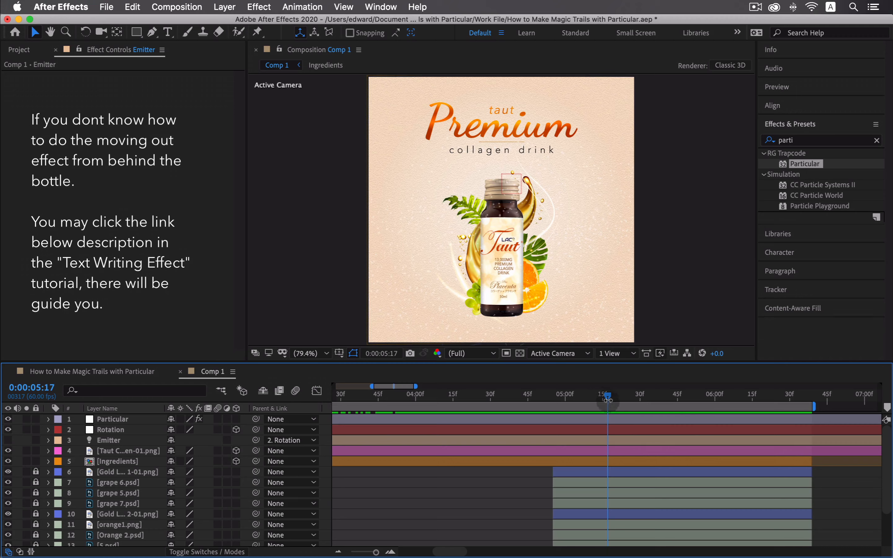
left_click_drag(618, 398, 640, 399)
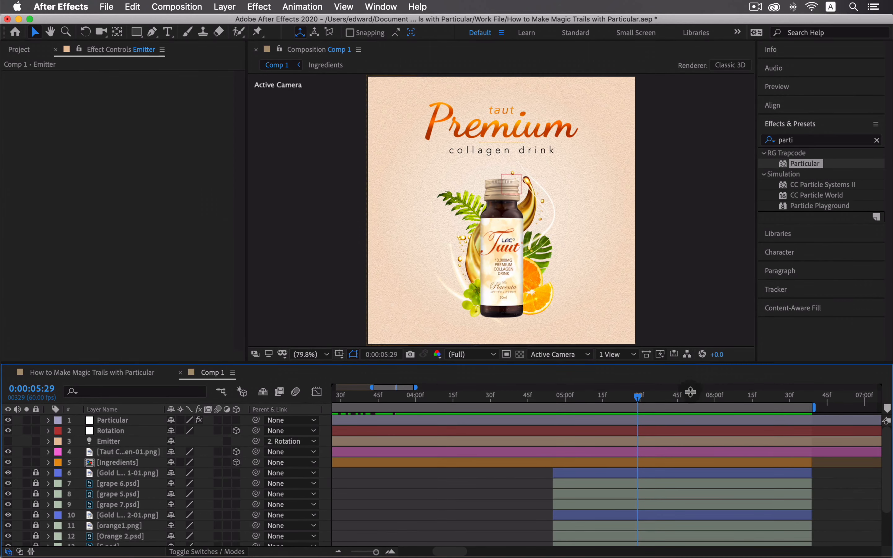
- Enlarge the composition preview and play the whole animation from the beginning
left_click_drag(690, 362, 687, 417)
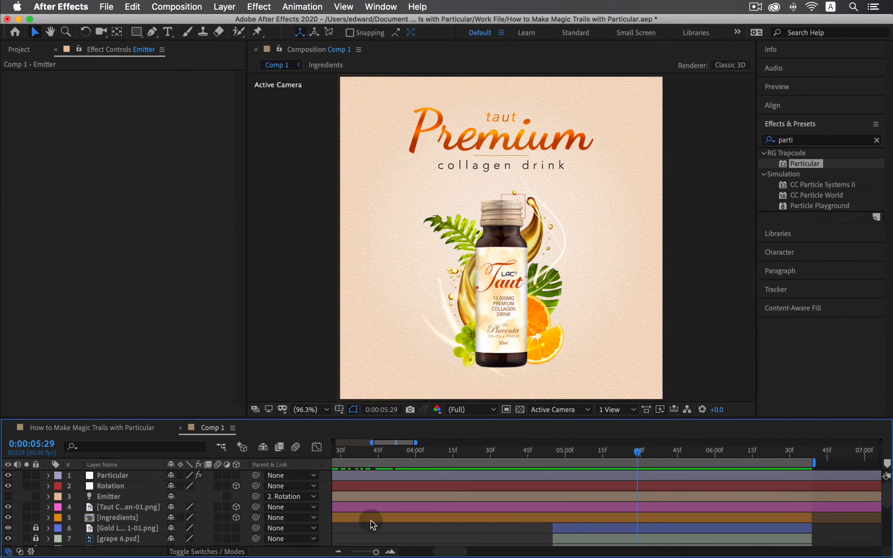
left_click(364, 552)
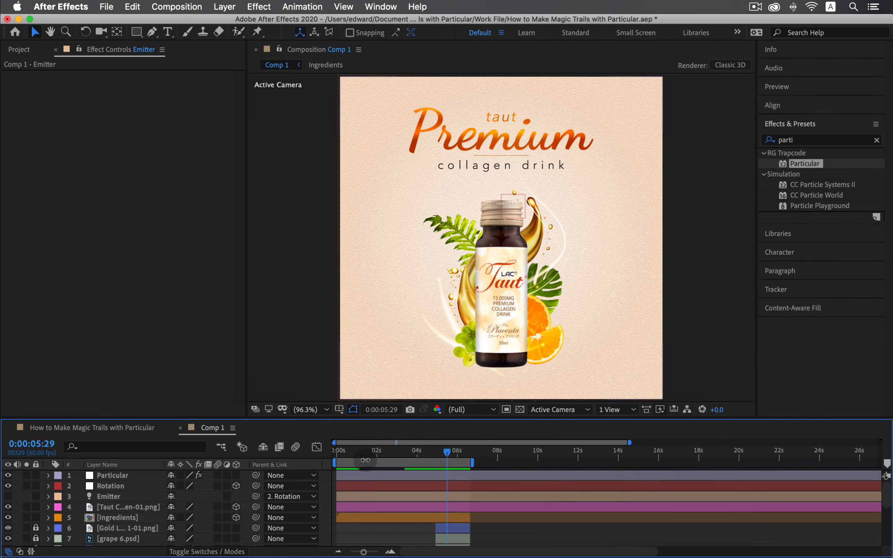
key("Home")
key("space")
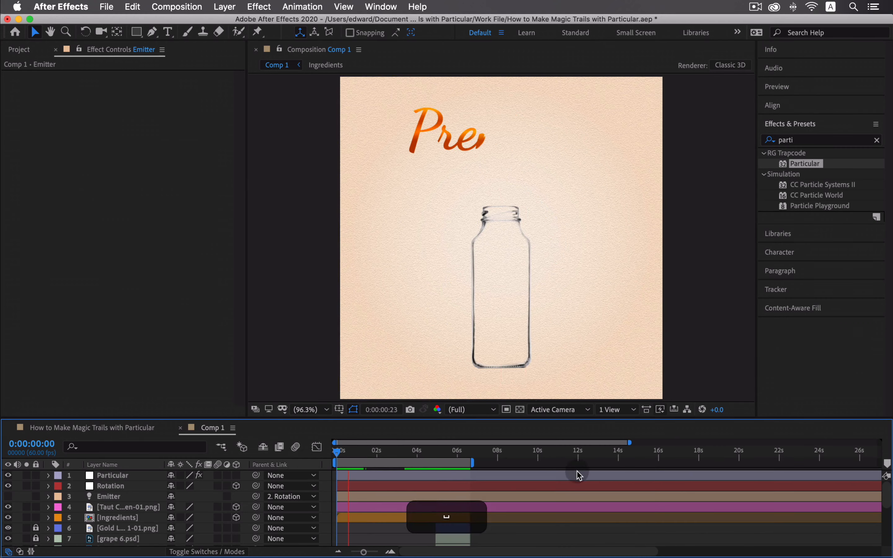